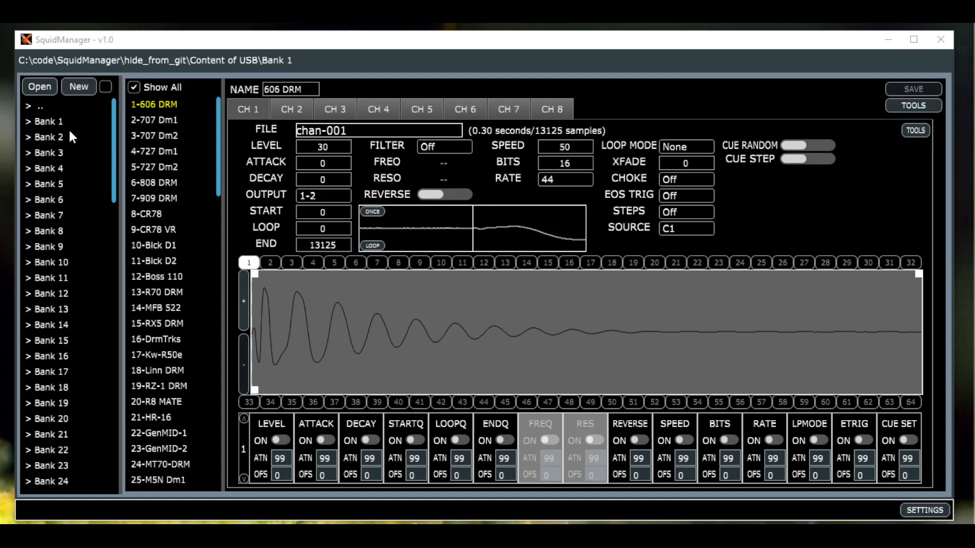
Go up to the parent folder, reopen the Content of USB folder, and look at the chooser for scanning another USB folder.
click(41, 109)
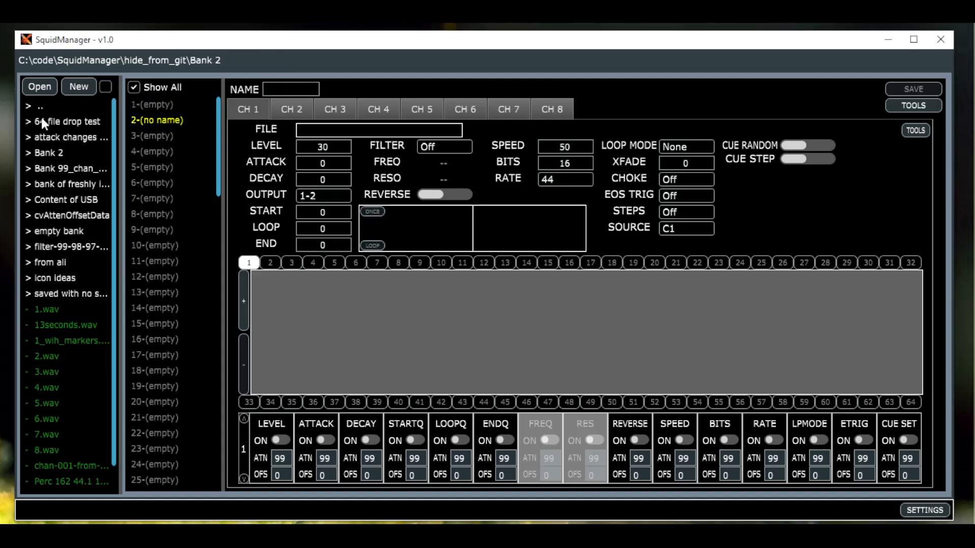
click(59, 199)
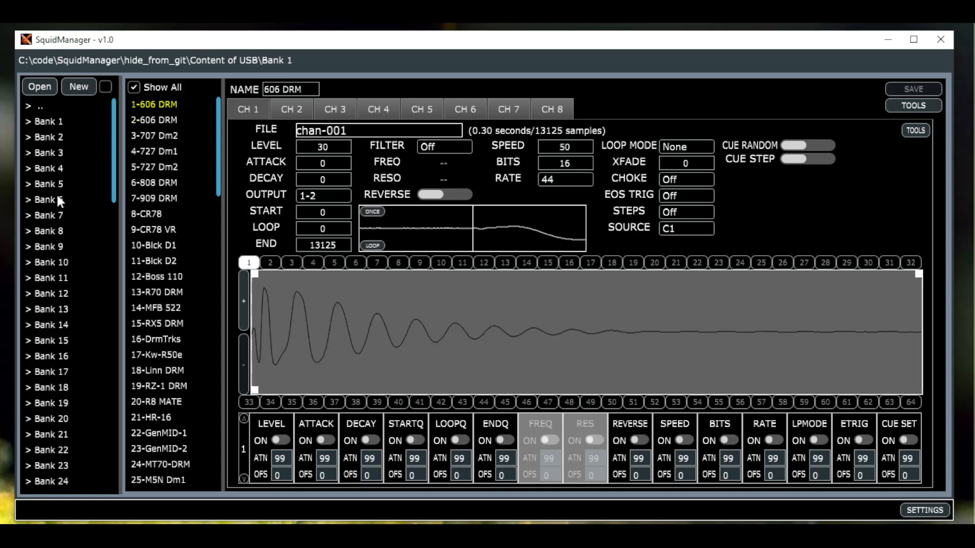
click(40, 87)
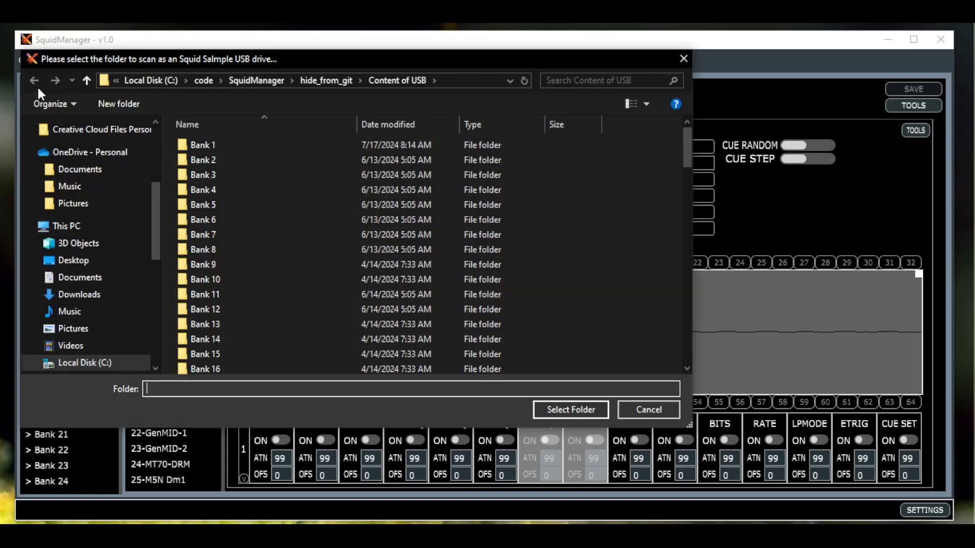
click(681, 63)
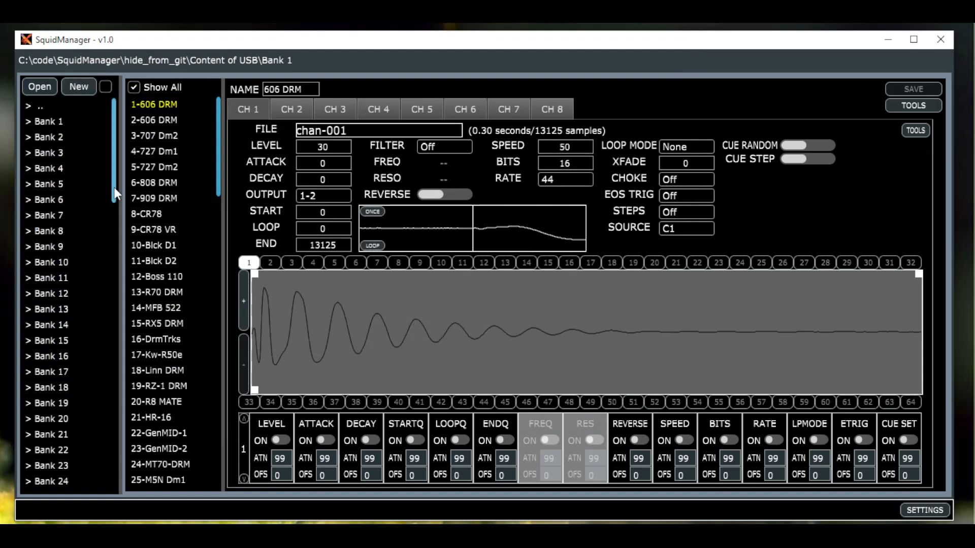
Review the full bank list down to bank 99, with the empty banks shown and hidden, ending with all banks shown.
mouse_move(115, 188)
mouse_down()
mouse_move(95, 477)
mouse_move(102, 183)
mouse_up()
drag(218, 127, 238, 482)
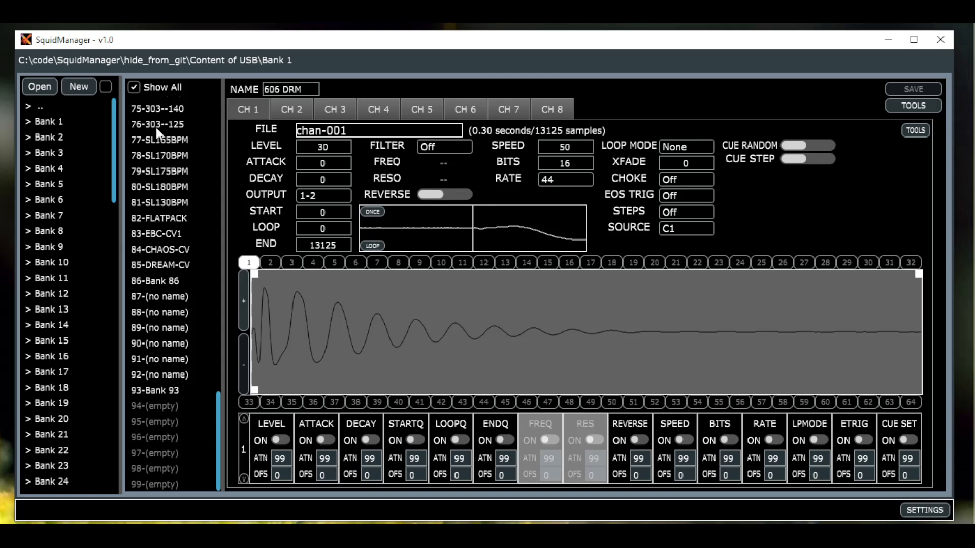
click(135, 87)
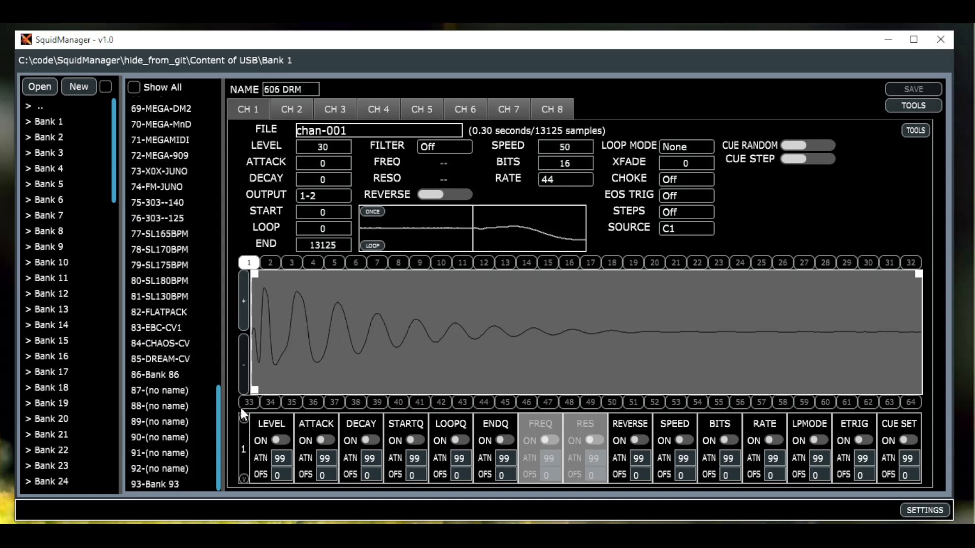
drag(217, 415, 225, 98)
click(132, 88)
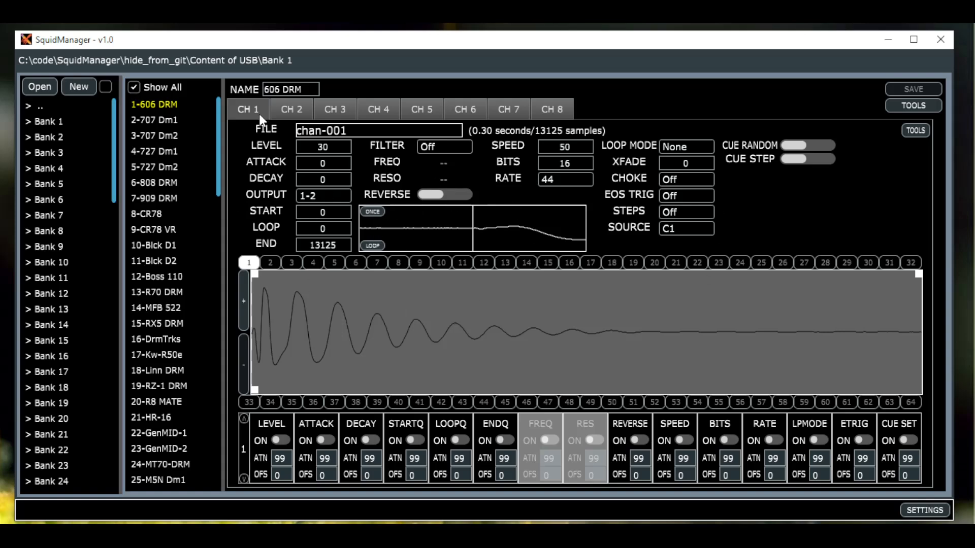
Look through the samples and settings of channels 2 to 8 in bank 1 and return to channel 1.
click(296, 107)
click(336, 107)
click(377, 109)
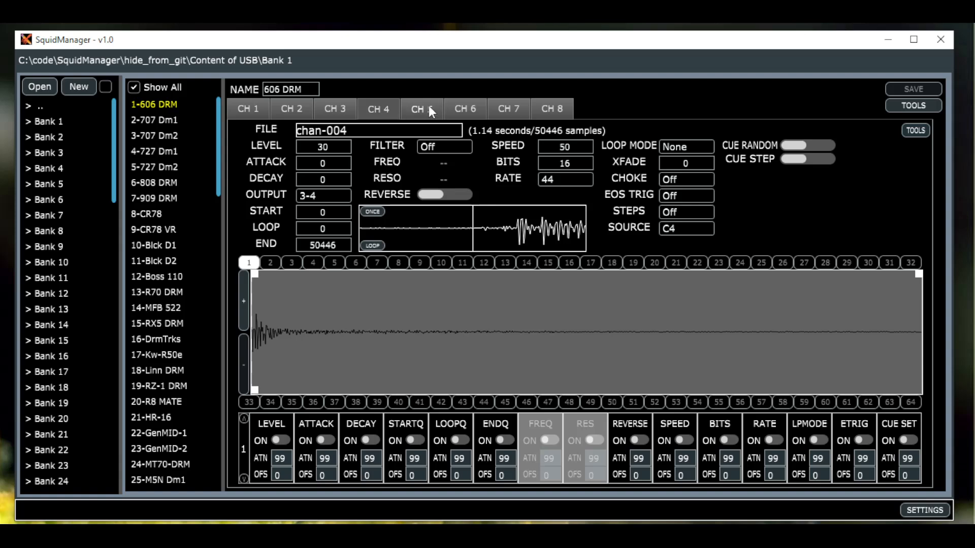
click(429, 107)
click(462, 106)
click(504, 111)
click(542, 109)
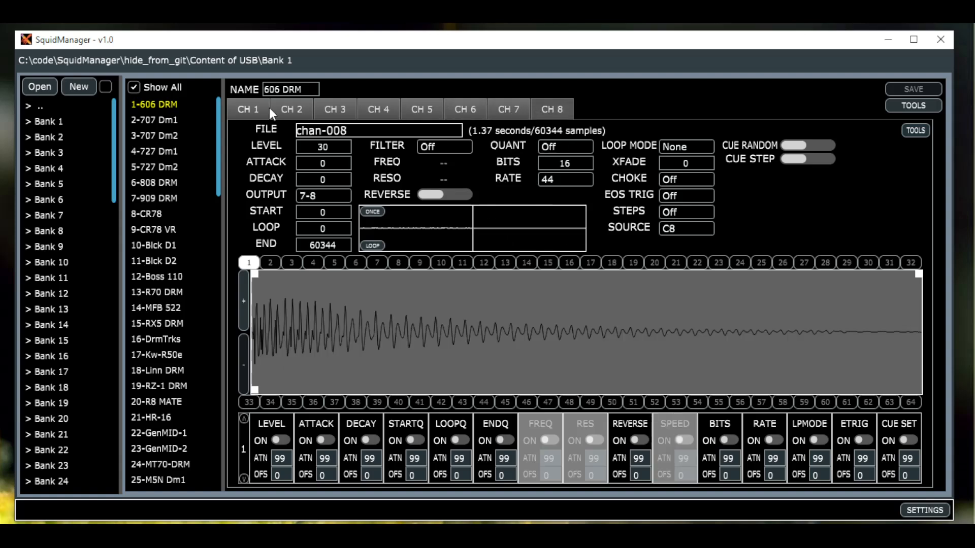
click(253, 108)
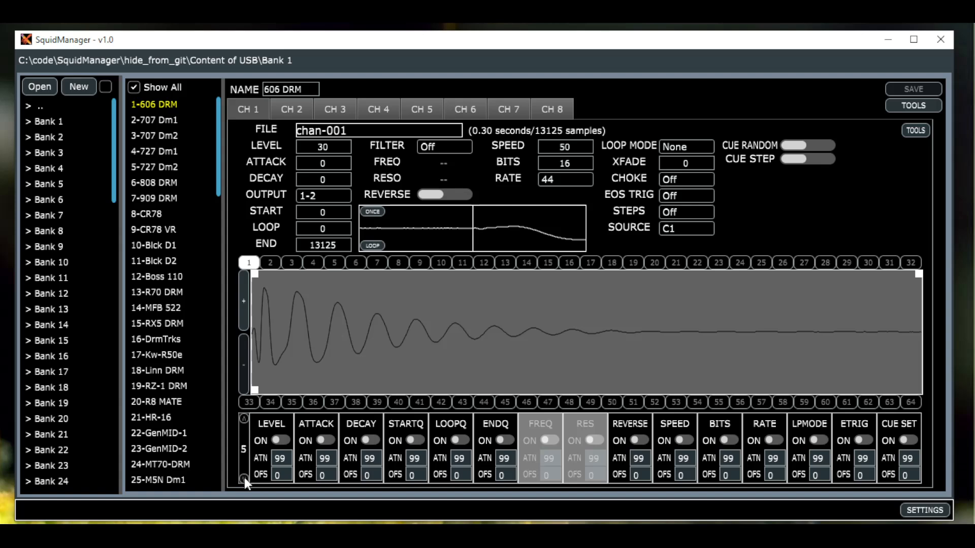
Return to CV input 1 of channel 1 and turn on its Level modulation.
click(244, 418)
click(244, 419)
click(244, 419)
click(243, 419)
click(243, 418)
click(244, 419)
click(279, 439)
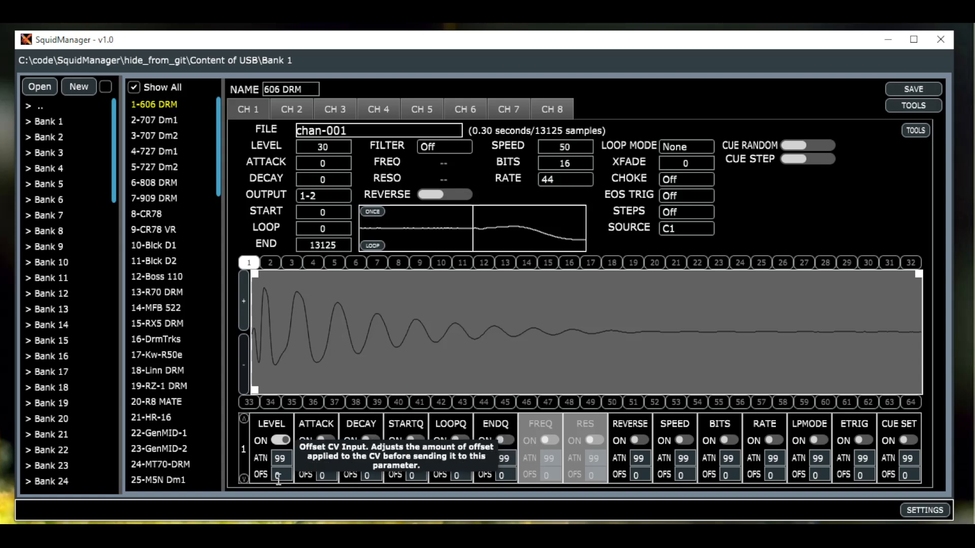
Switch the Attack modulation for CV input 2 of channel 1 and return to CV input 1.
click(242, 477)
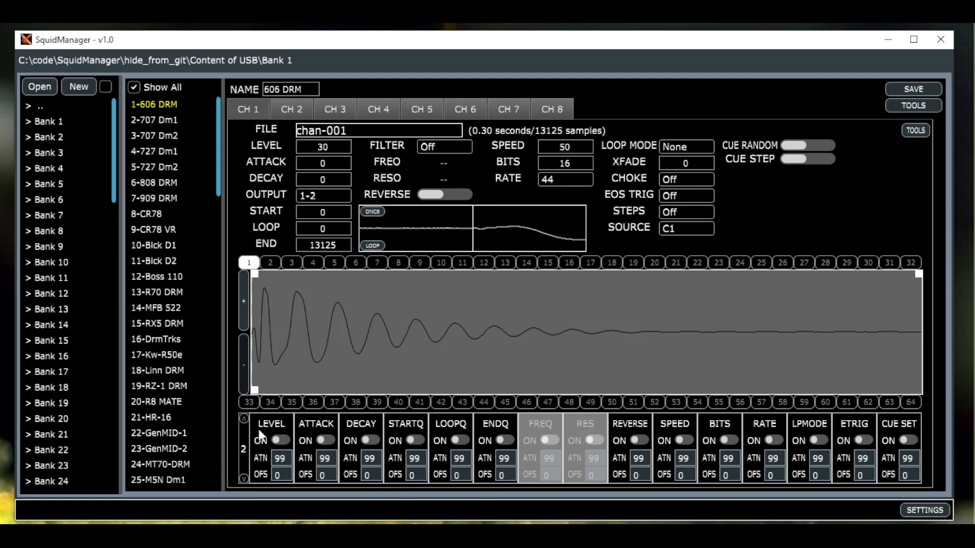
click(326, 440)
click(245, 419)
Try the Low Pass filter on channel 1 and set the filter back to Off.
click(447, 146)
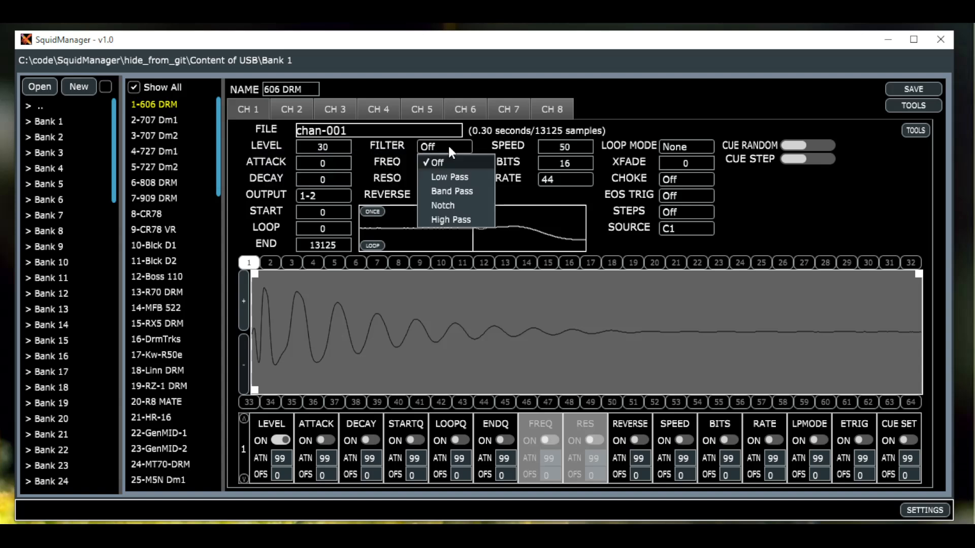
click(443, 176)
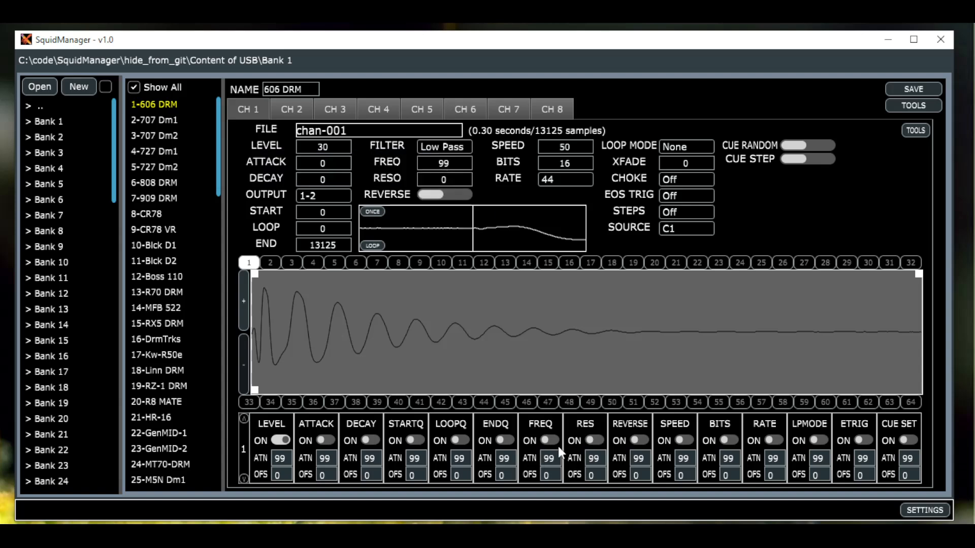
click(437, 142)
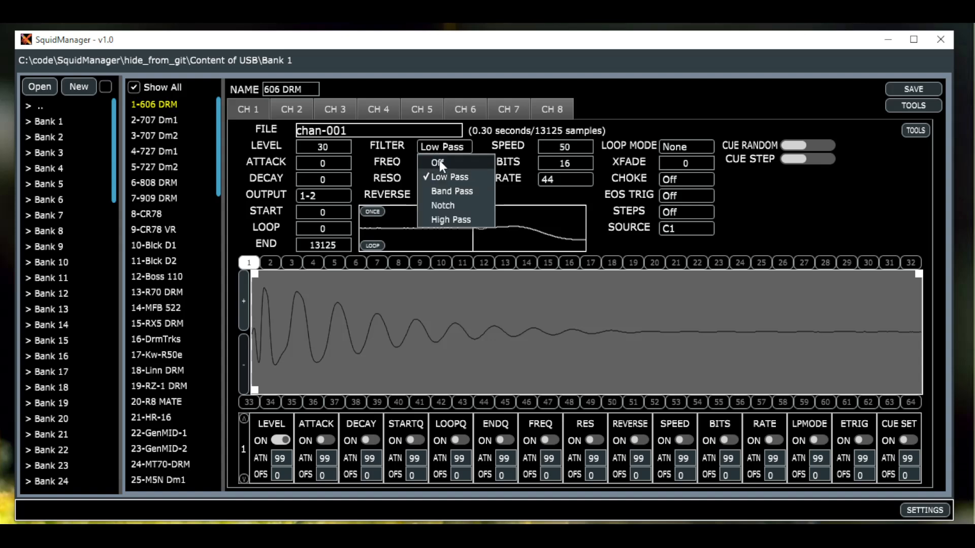
click(440, 160)
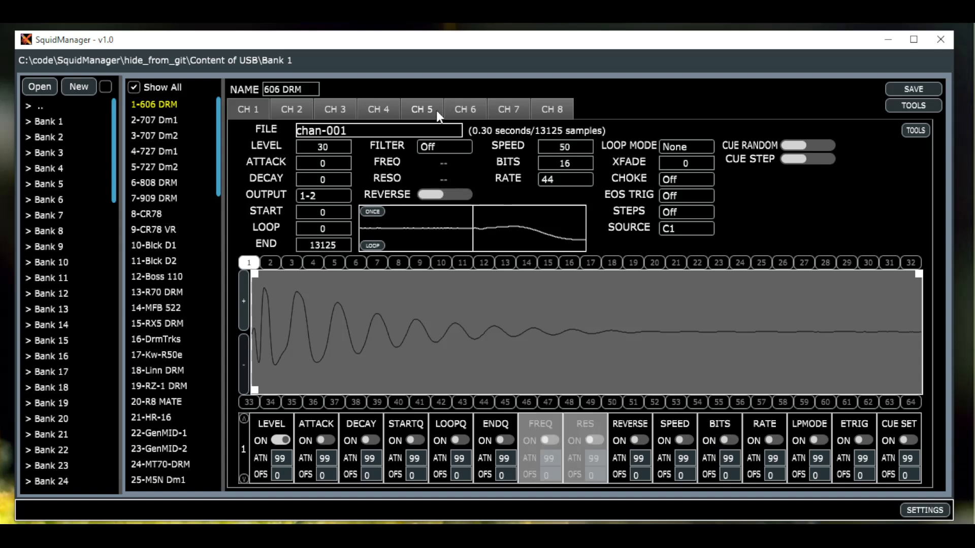
Check which parameters channel 6 offers and return to channel 1.
click(458, 109)
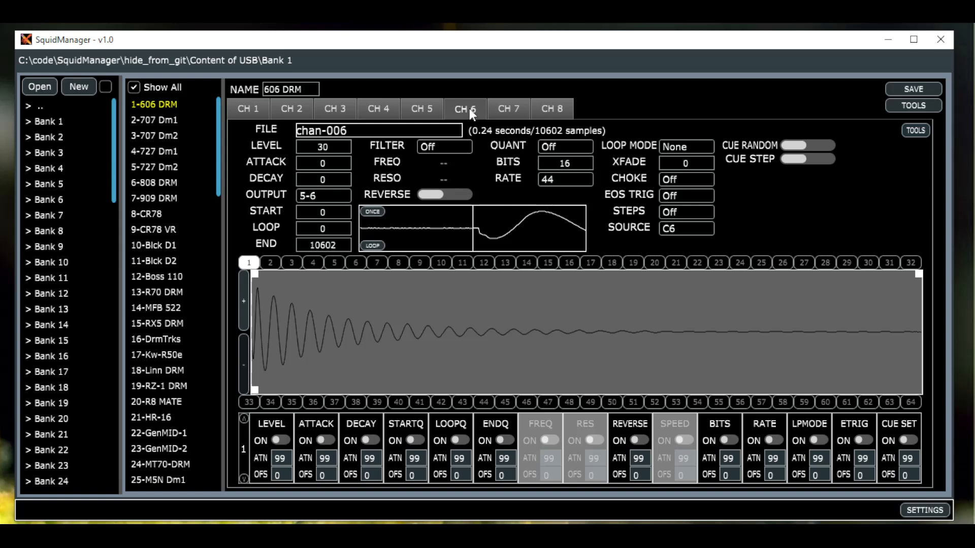
click(241, 109)
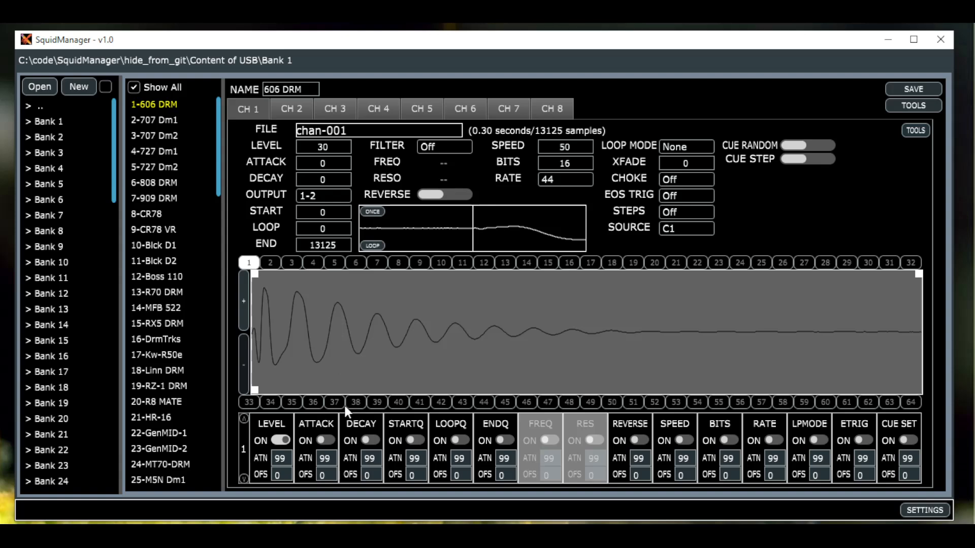
Add a second cue set to channel 1 with start, loop and end markers at about 1027, 2111 and 3069.
click(243, 304)
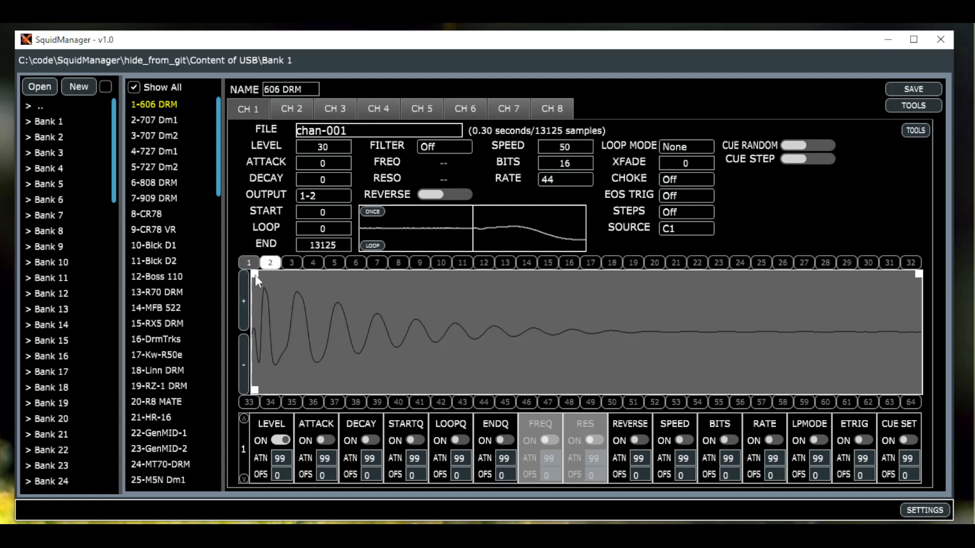
drag(255, 275, 319, 281)
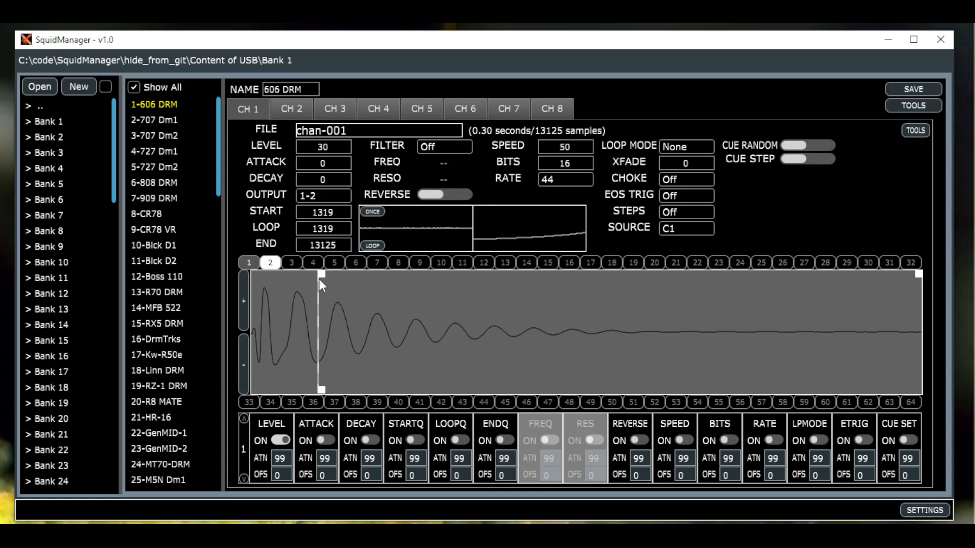
drag(918, 274, 407, 312)
mouse_move(321, 389)
mouse_down()
mouse_move(355, 394)
mouse_move(340, 392)
mouse_up()
mouse_move(322, 274)
mouse_down()
mouse_move(359, 282)
mouse_move(304, 299)
mouse_up()
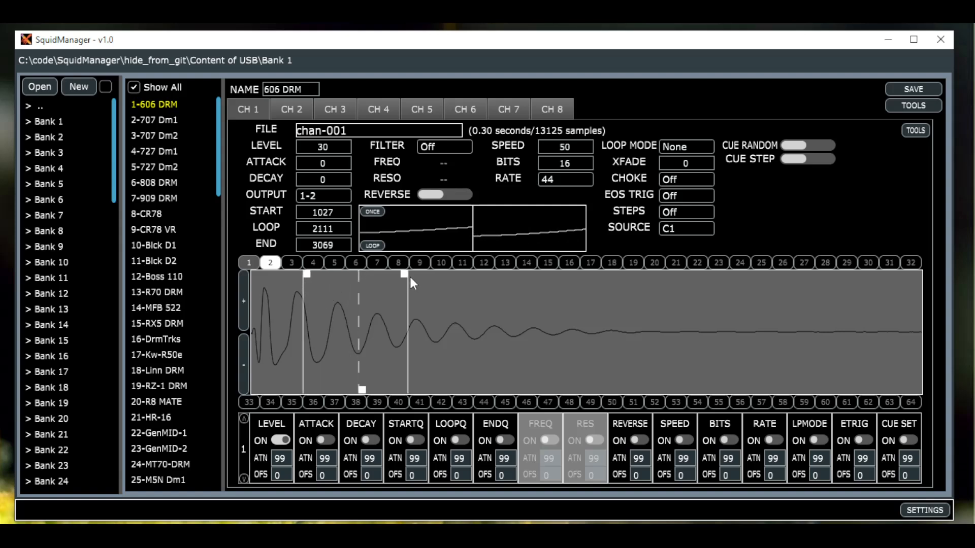
Move cue set 2's start and loop markers to about 1666 and its end marker to about 3013.
mouse_move(405, 274)
mouse_down()
mouse_move(338, 285)
mouse_move(415, 288)
mouse_up()
drag(306, 274, 336, 279)
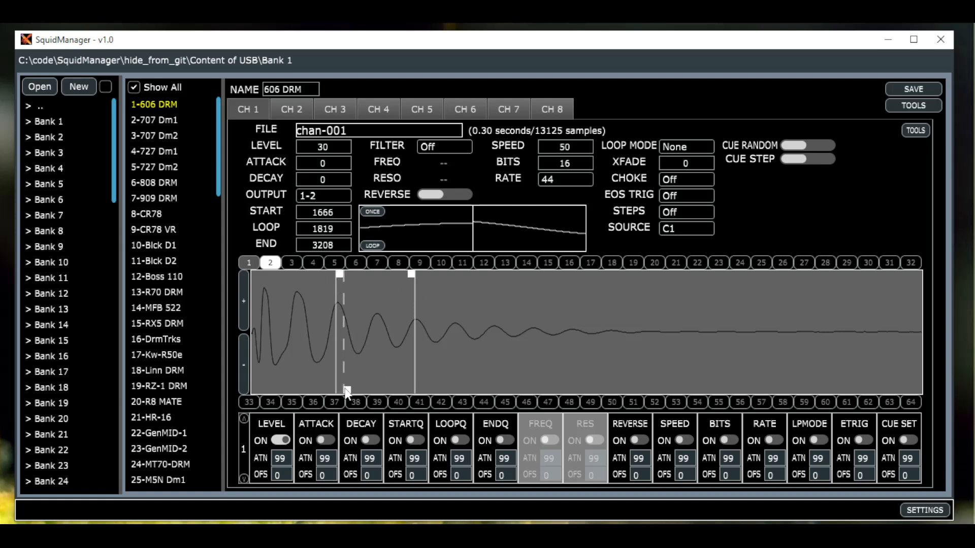
drag(347, 389, 337, 391)
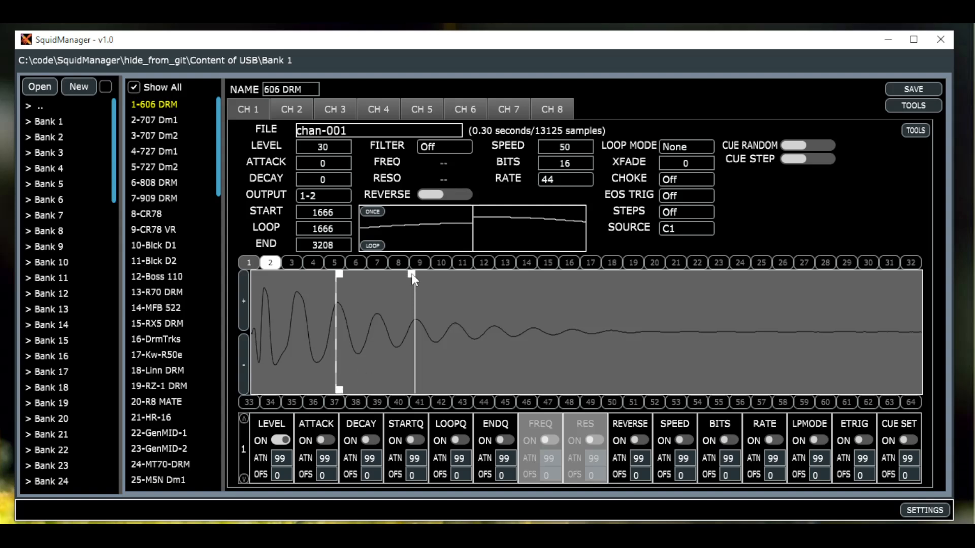
drag(412, 274, 406, 279)
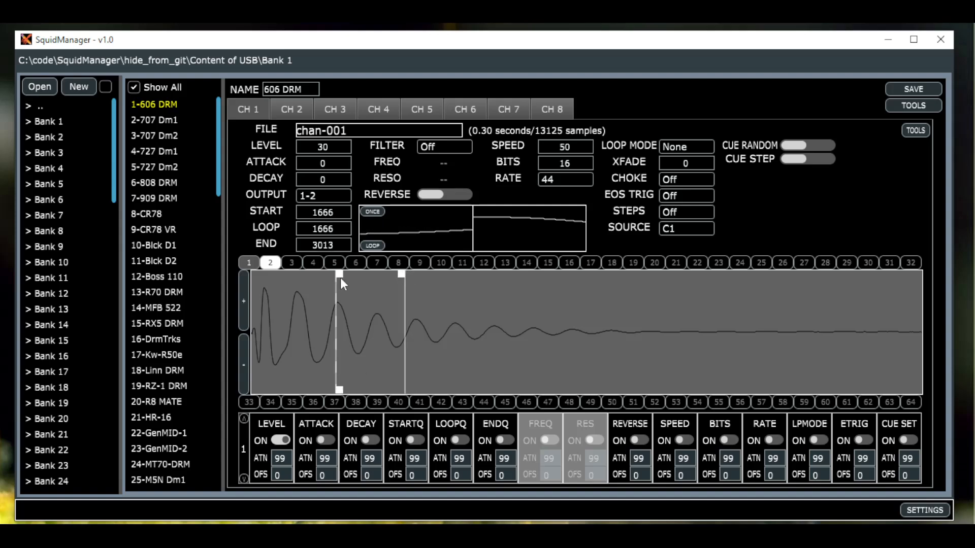
Add a third cue set to channel 1, compare it with cue set 2, and delete it.
click(271, 264)
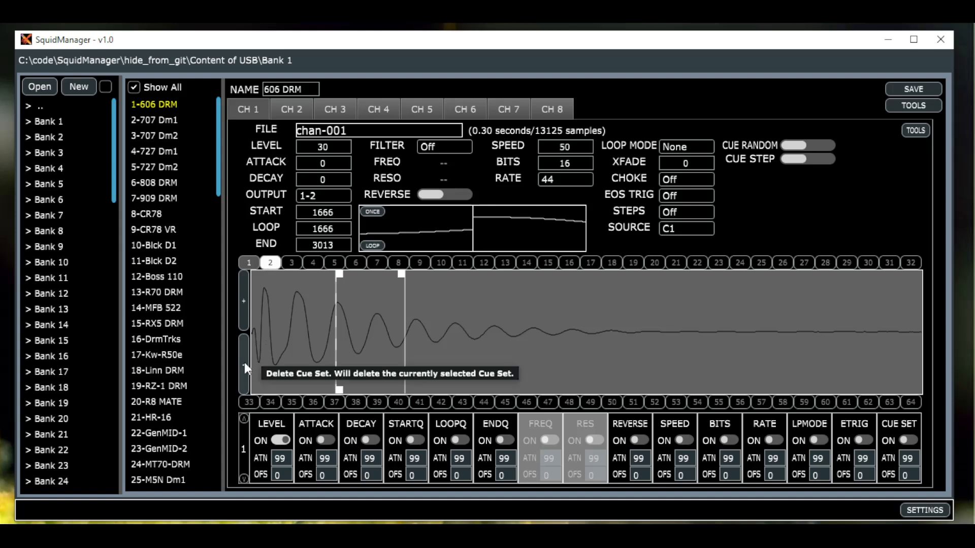
click(248, 304)
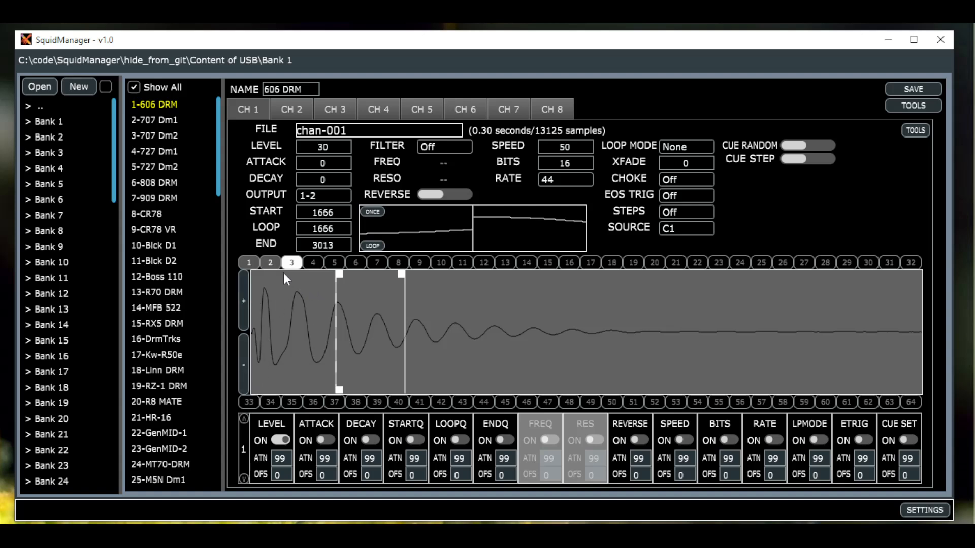
click(272, 262)
click(292, 263)
click(244, 365)
Open the sample file chooser for channel 1 and close it without picking a file.
click(350, 130)
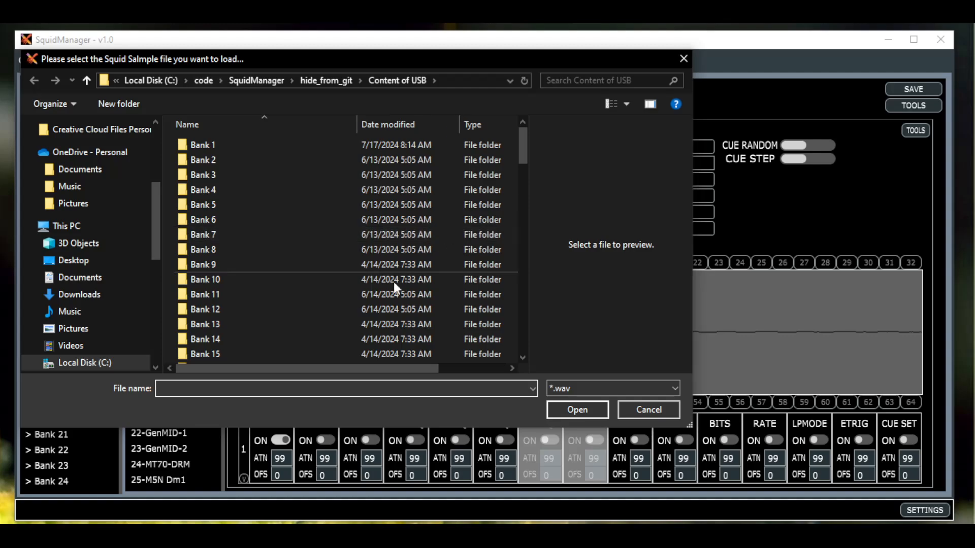
click(659, 412)
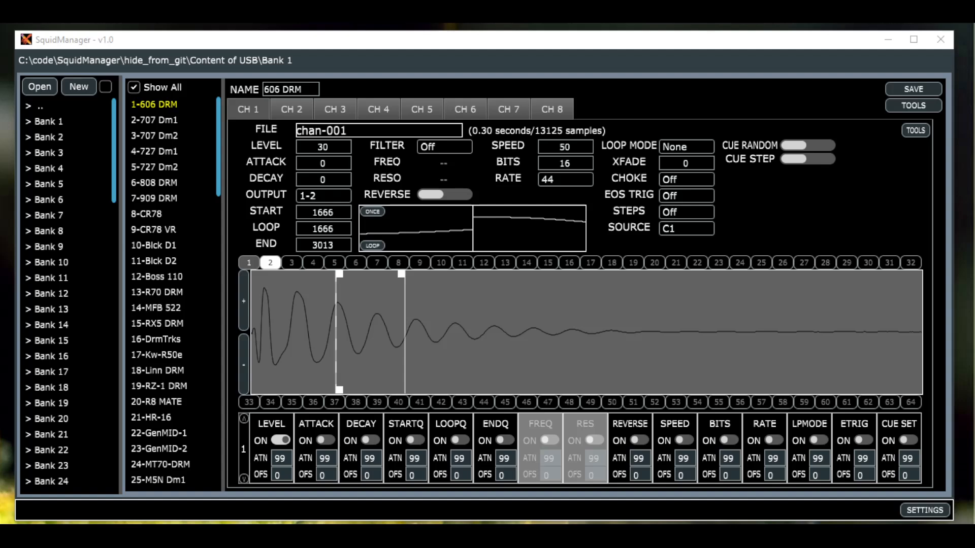
Try assigning a single external sample to channel 1, and several samples concatenated with cue sets.
drag(1, 467, 508, 312)
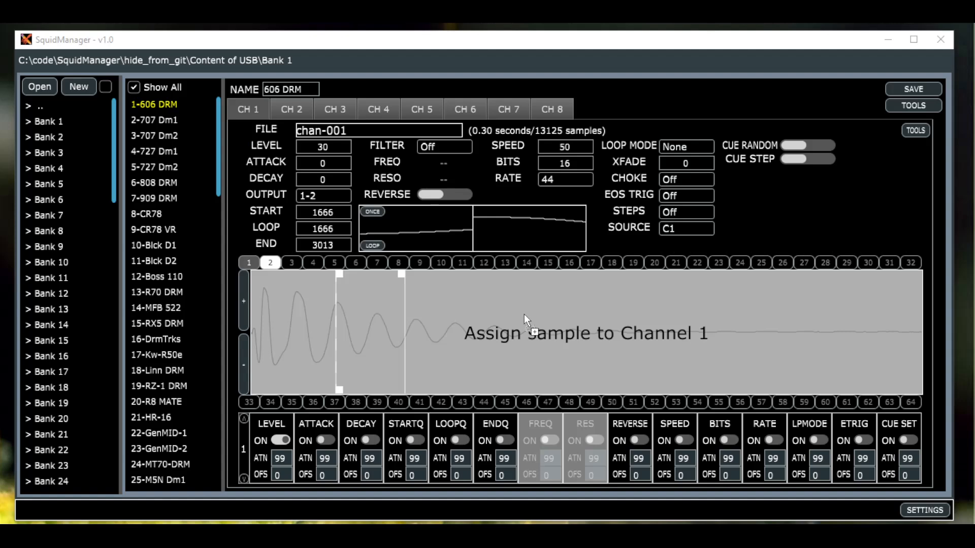
drag(524, 314, 524, 314)
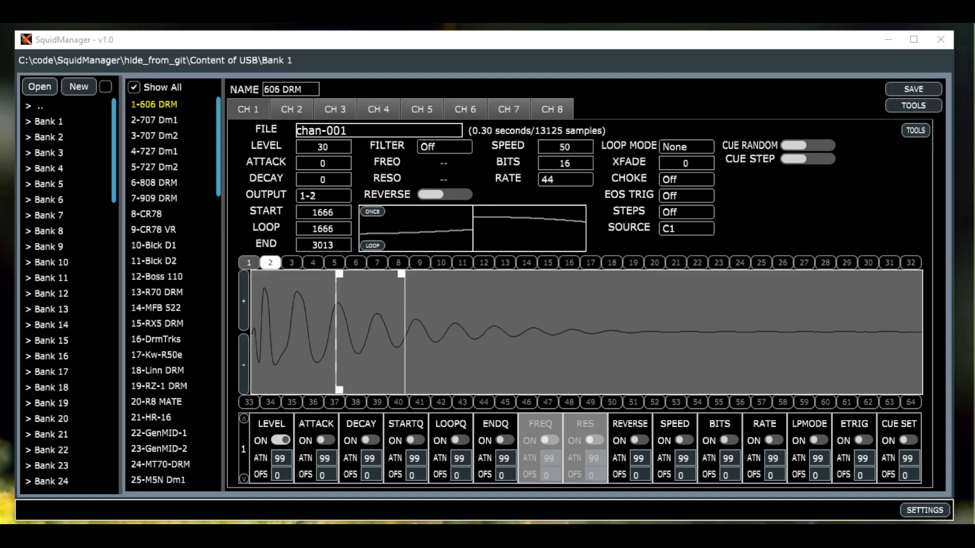
drag(96, 391, 444, 353)
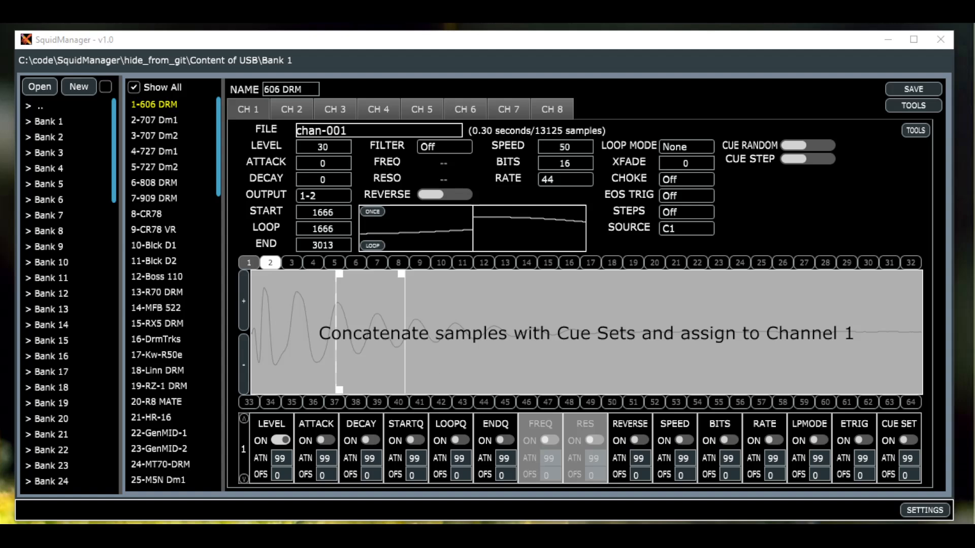
drag(443, 352, 444, 352)
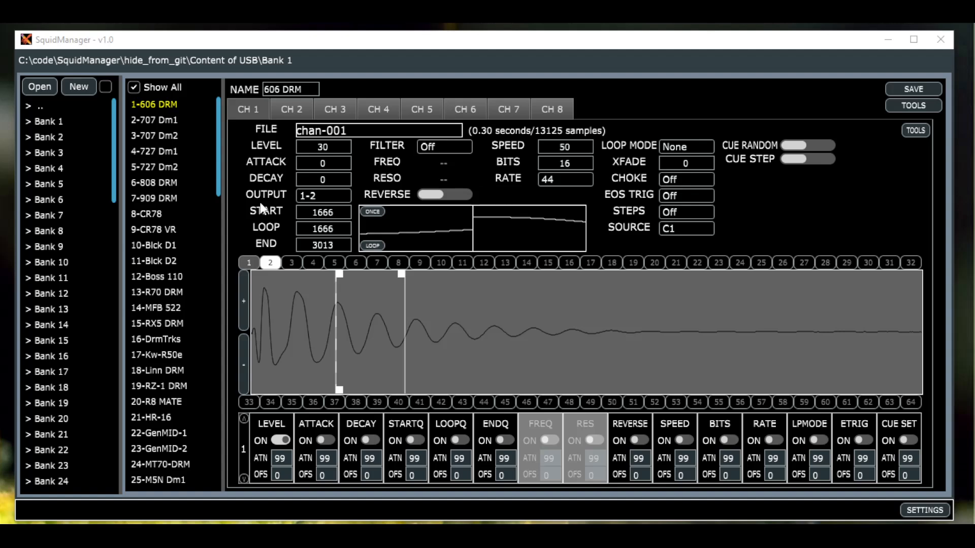
Set channel 1's level to 35 and look through its output options without picking a different pair.
click(343, 147)
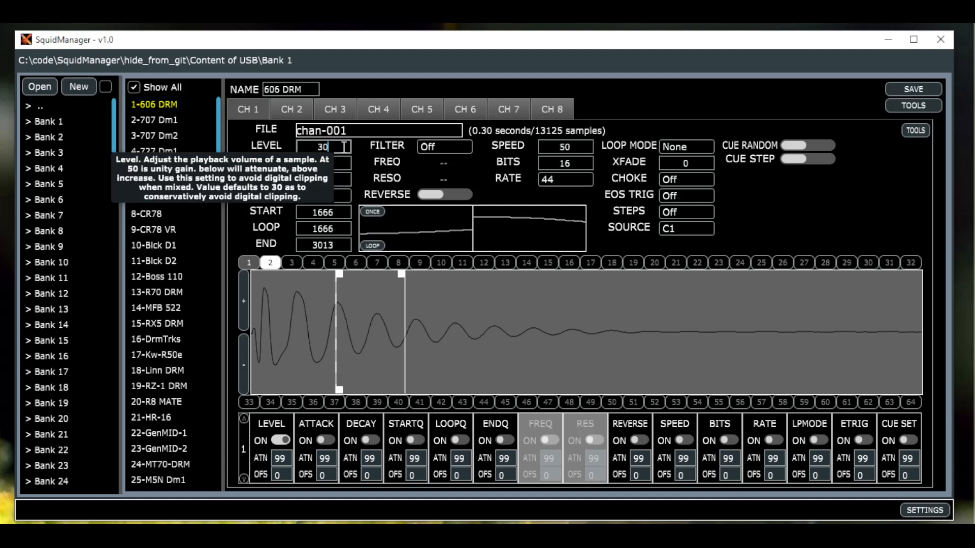
mouse_move(344, 147)
mouse_down()
mouse_move(343, 123)
mouse_move(342, 163)
mouse_move(344, 147)
mouse_up()
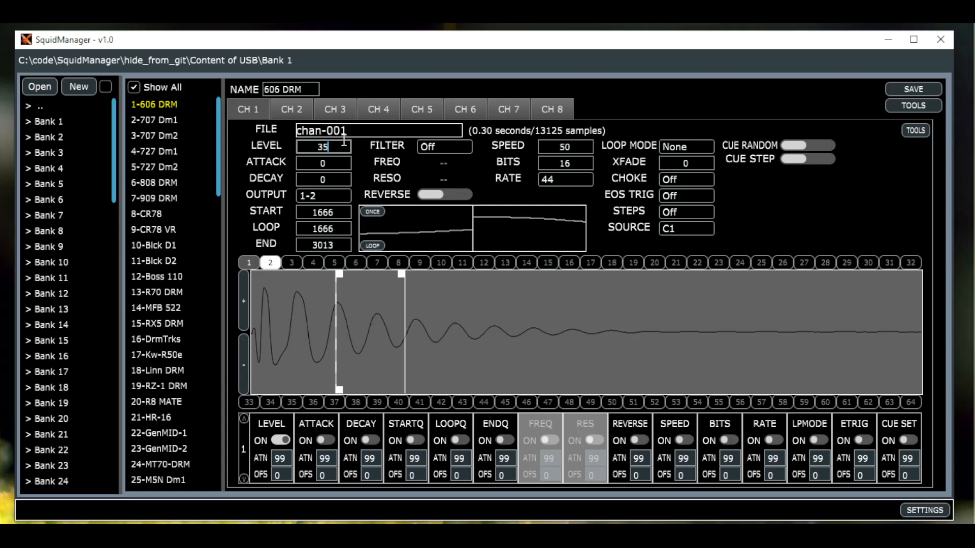
click(336, 195)
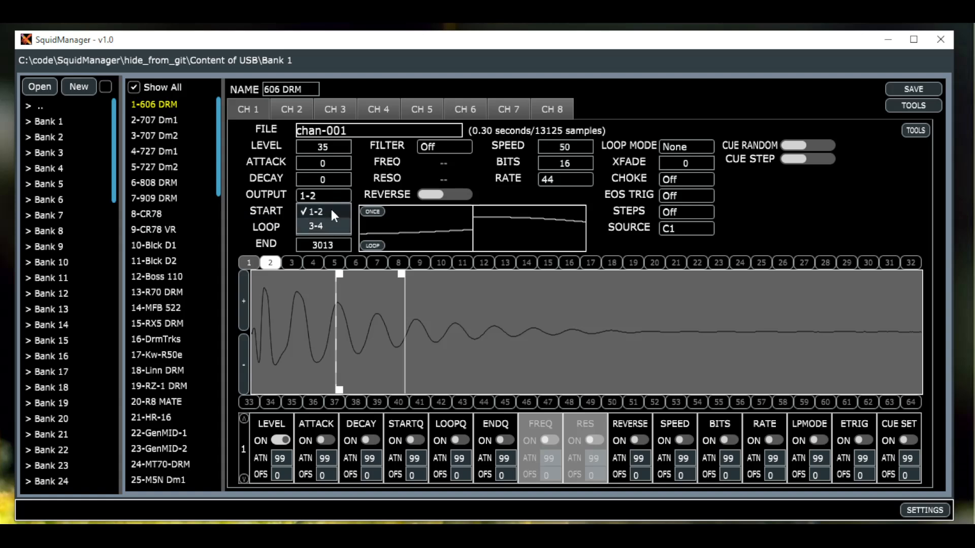
click(331, 196)
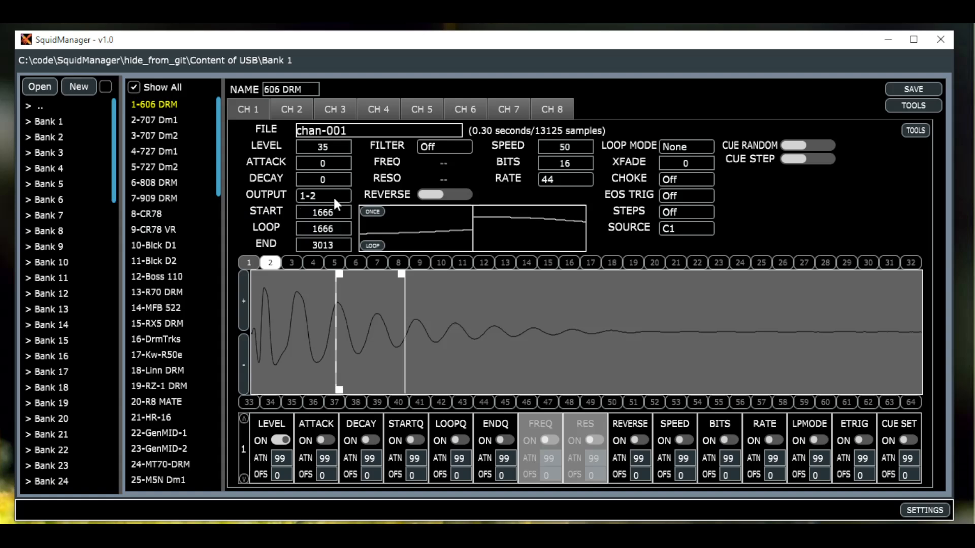
mouse_move(334, 211)
mouse_down()
mouse_move(336, 182)
mouse_move(336, 202)
mouse_move(337, 194)
mouse_up()
Step through channel 1's filter types, set the filter to Low Pass, and check the rate options.
click(451, 145)
click(450, 145)
drag(451, 149, 448, 145)
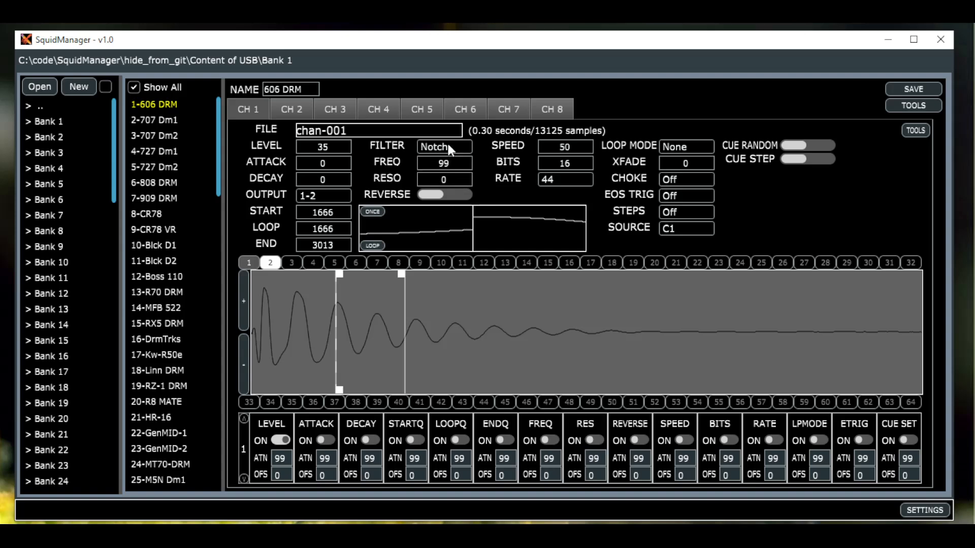
click(446, 148)
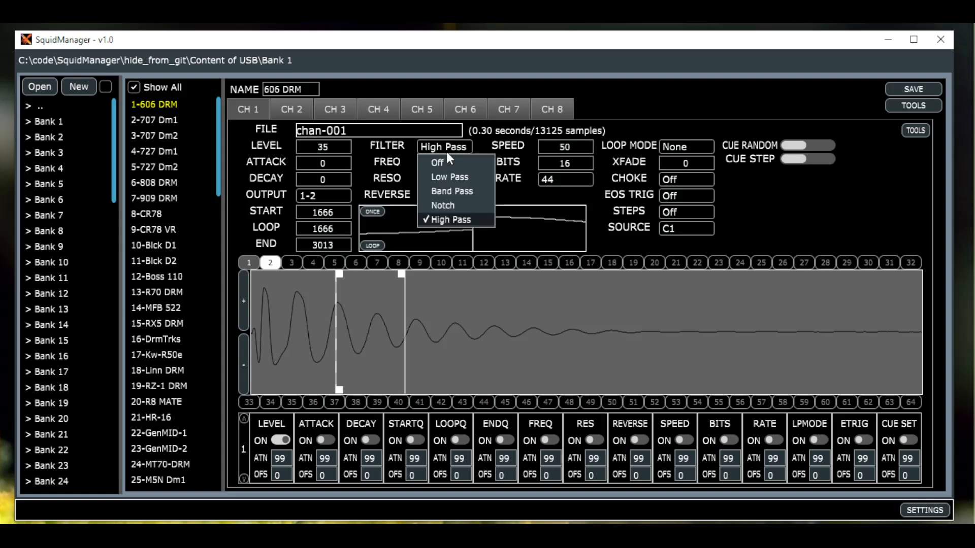
click(445, 177)
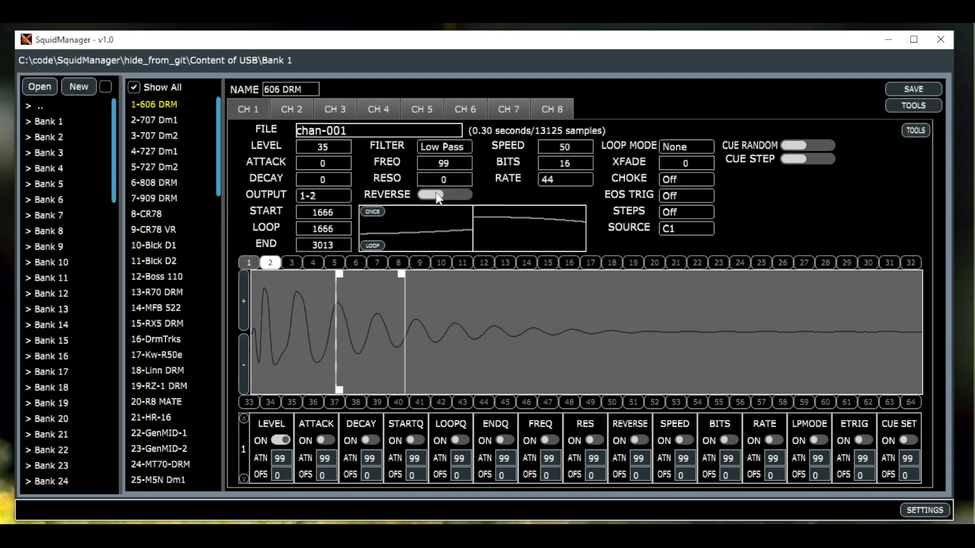
click(437, 198)
click(575, 178)
click(576, 178)
Choose Speakers (AudioBox USB 96) as the output device in the audio settings and close them.
click(911, 511)
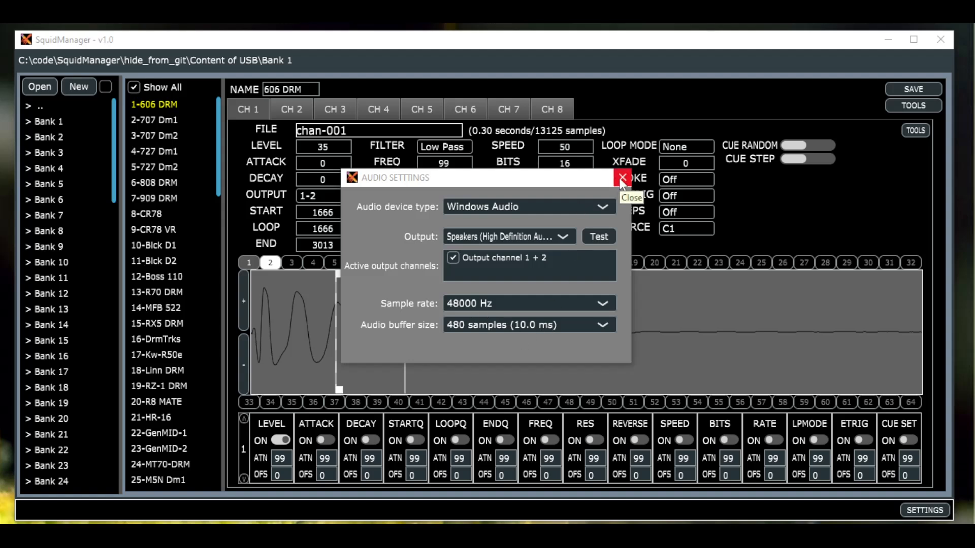
click(559, 234)
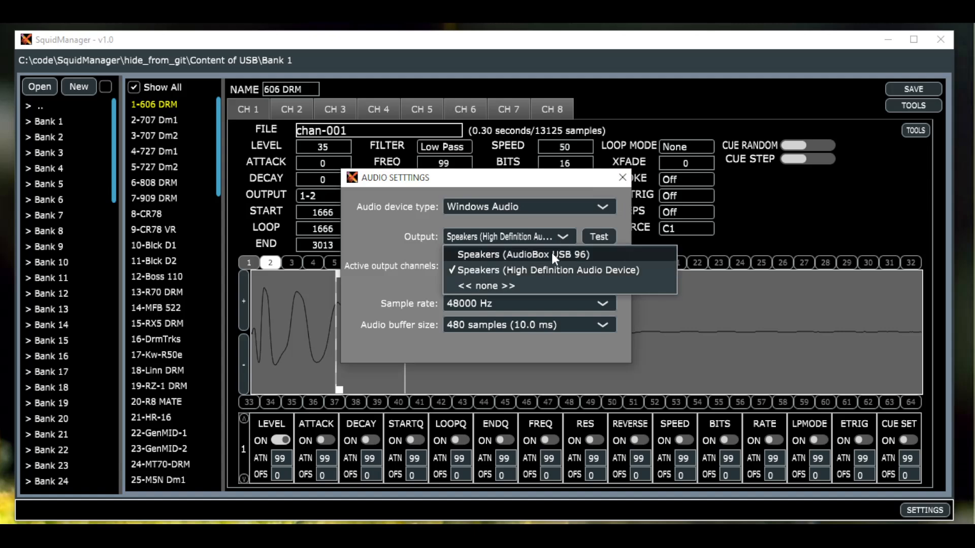
click(551, 252)
click(622, 179)
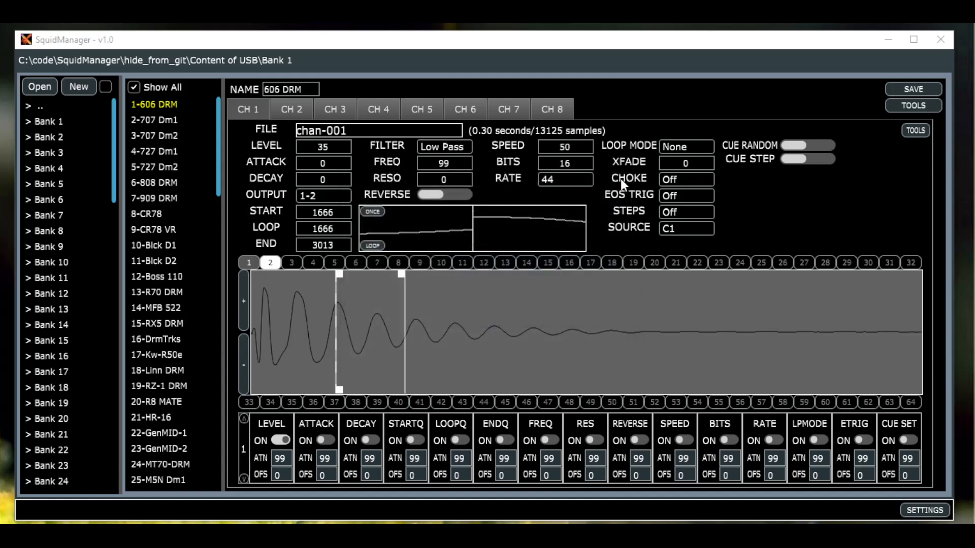
View cue set 1, return to cue set 2, and set its end to 3157 and its loop point to 1848.
click(246, 264)
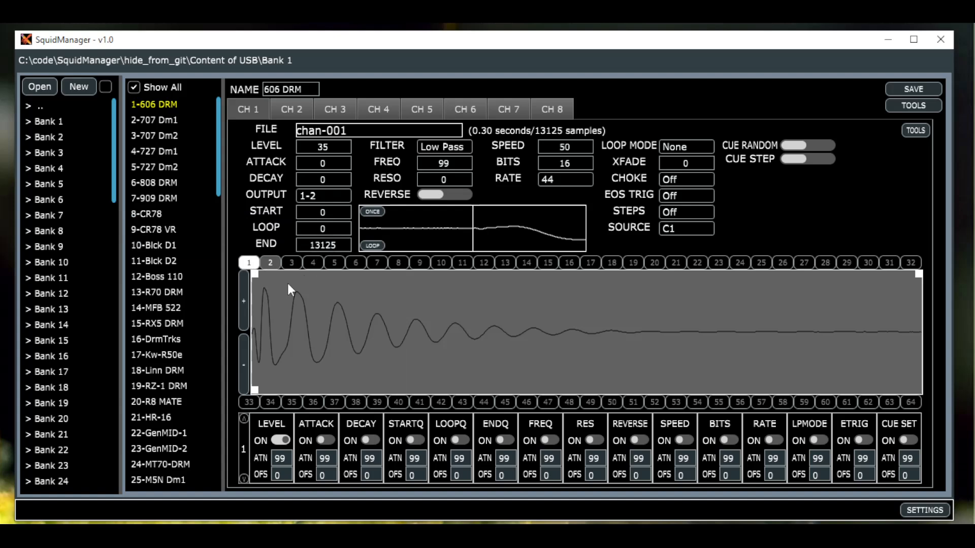
click(269, 264)
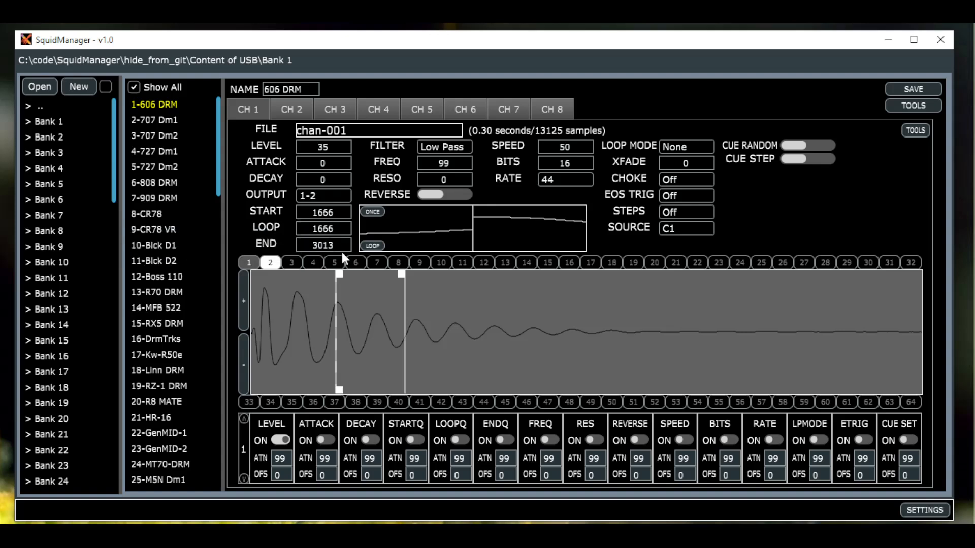
drag(342, 248, 336, 103)
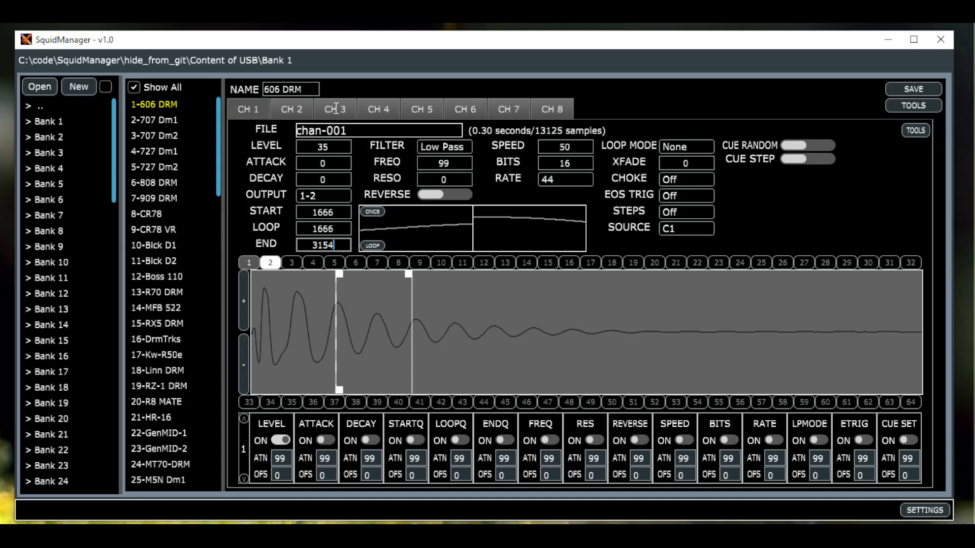
click(339, 229)
mouse_move(339, 228)
mouse_down()
mouse_move(342, 247)
mouse_move(331, 109)
mouse_up()
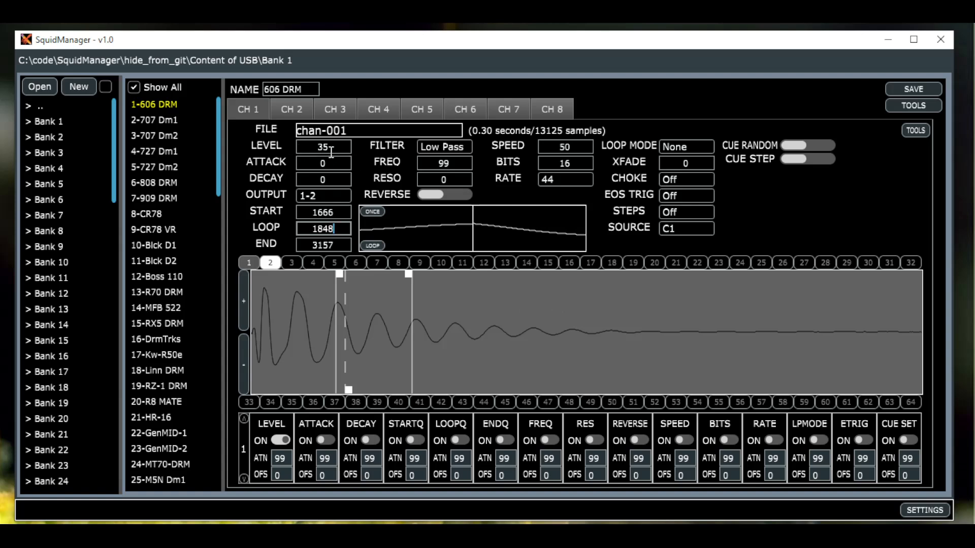
Check the clone targets available for channel 1's level and reset the level to its default value.
mouse_move(335, 148)
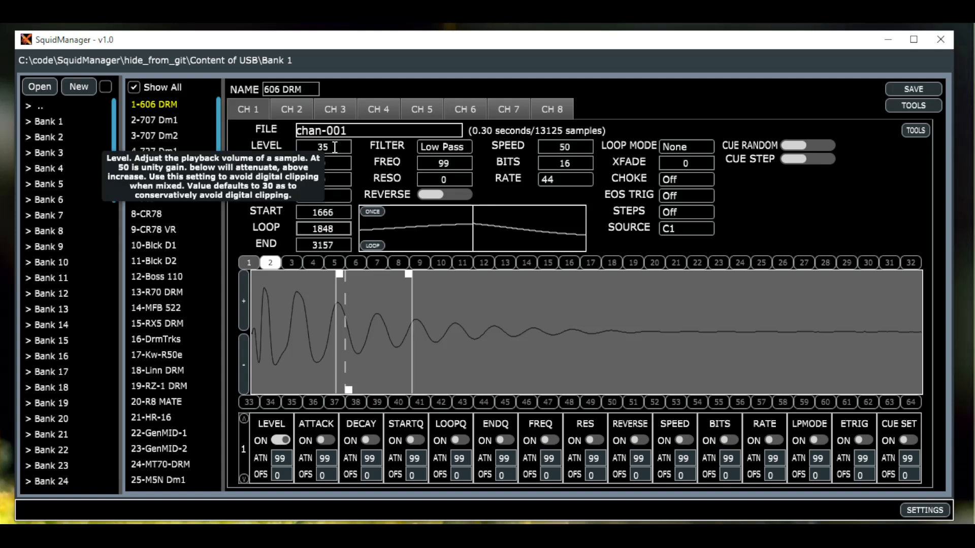
right_click(335, 147)
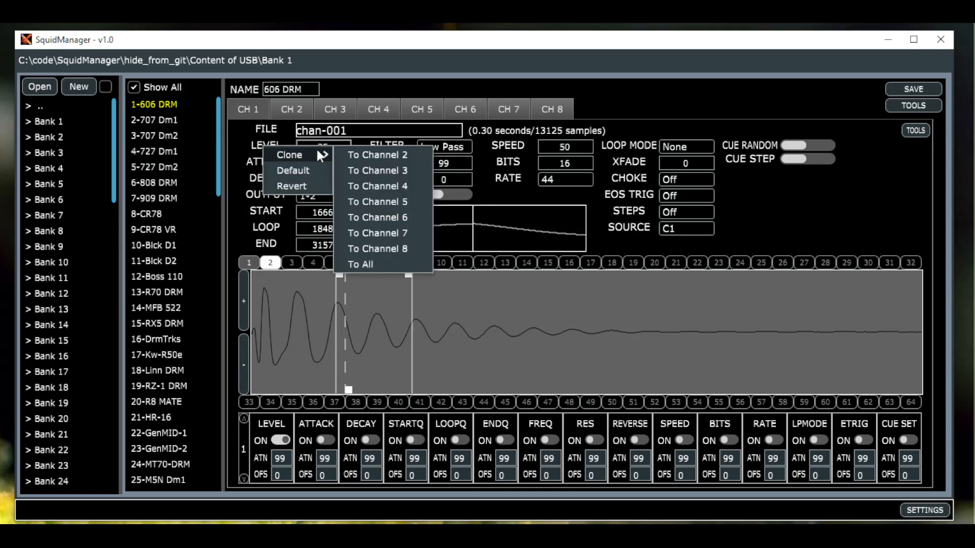
click(435, 84)
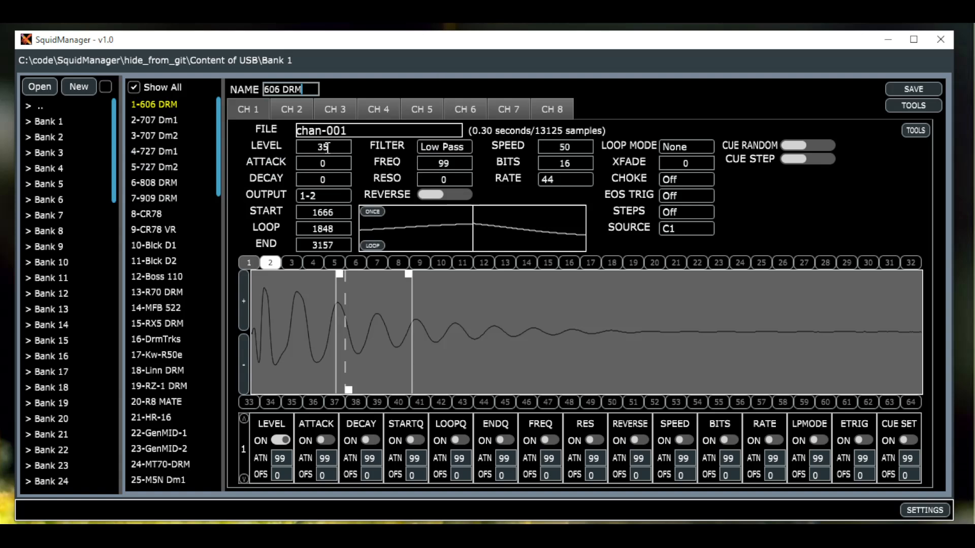
click(335, 150)
key(BackSpace)
right_click(326, 147)
mouse_move(323, 157)
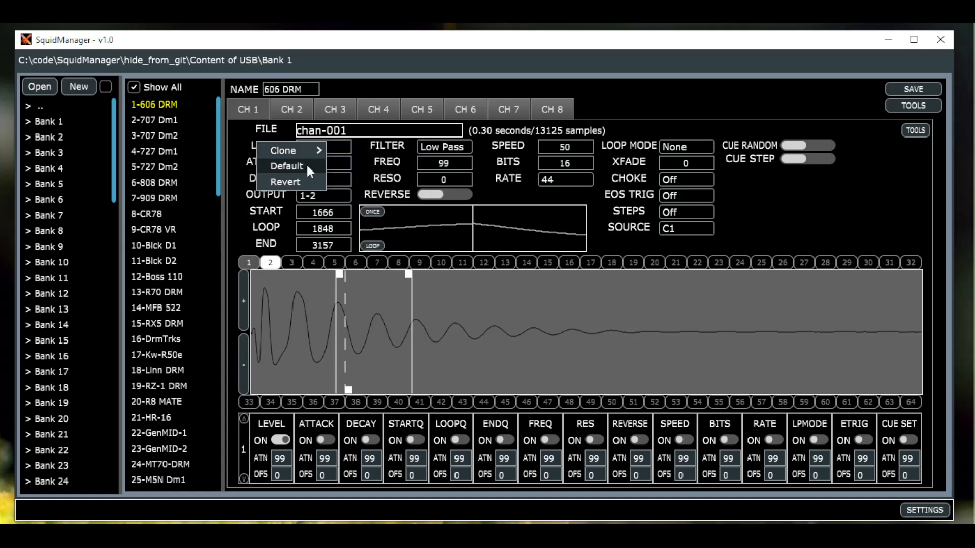
click(276, 165)
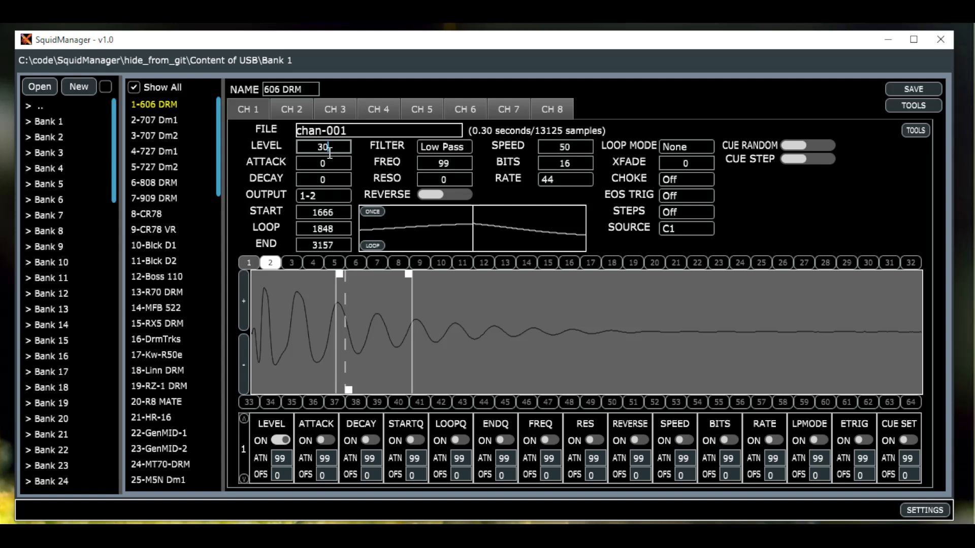
Set channel 1's level to 5 and revert that change.
mouse_move(330, 152)
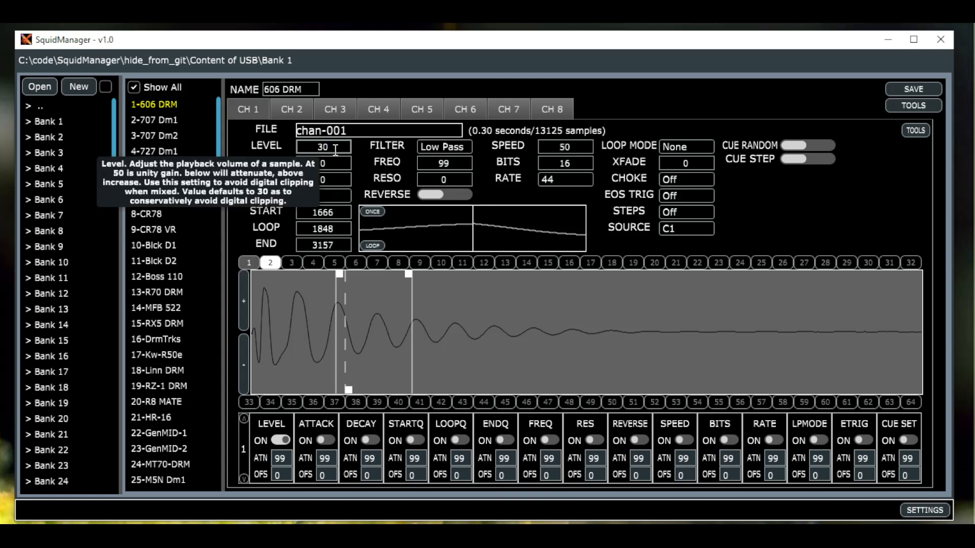
key(BackSpace)
key(BackSpace)
text(5)
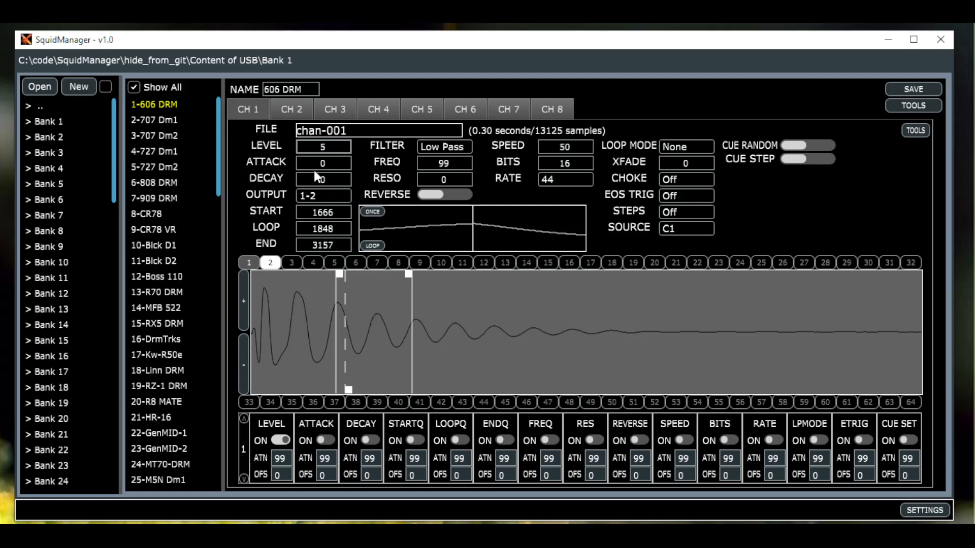
right_click(325, 148)
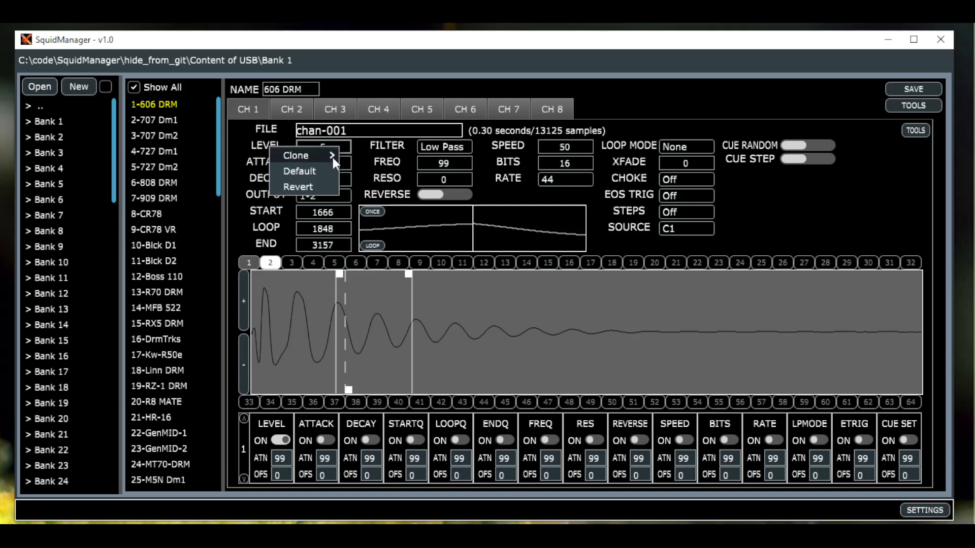
click(321, 187)
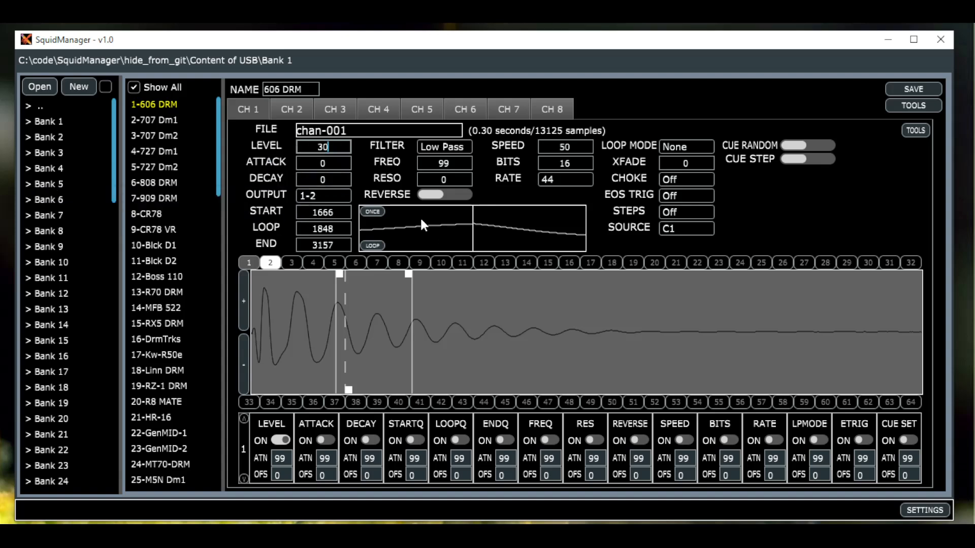
Examine the Clone options for channel 1's level, including cloning to all channels, and dismiss them without choosing one.
right_click(328, 148)
mouse_move(312, 156)
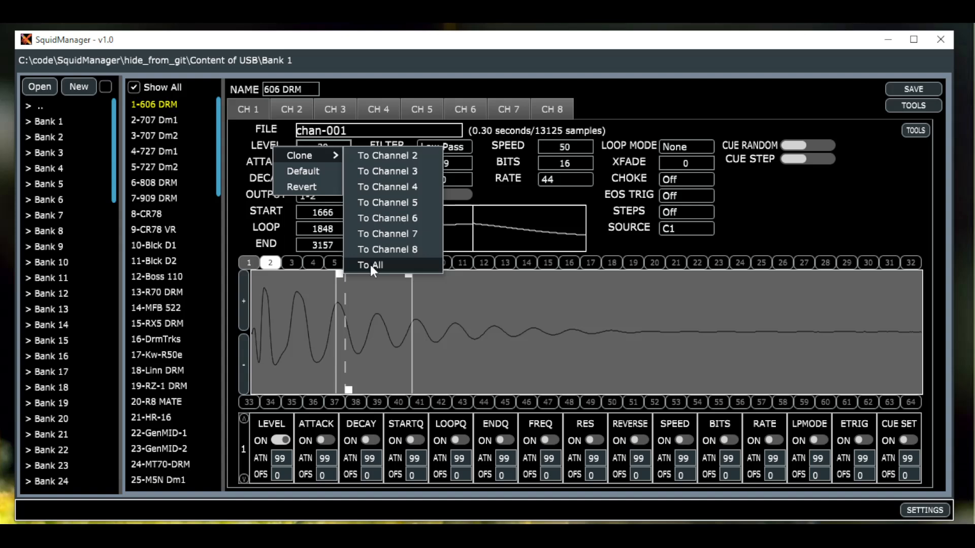
click(595, 242)
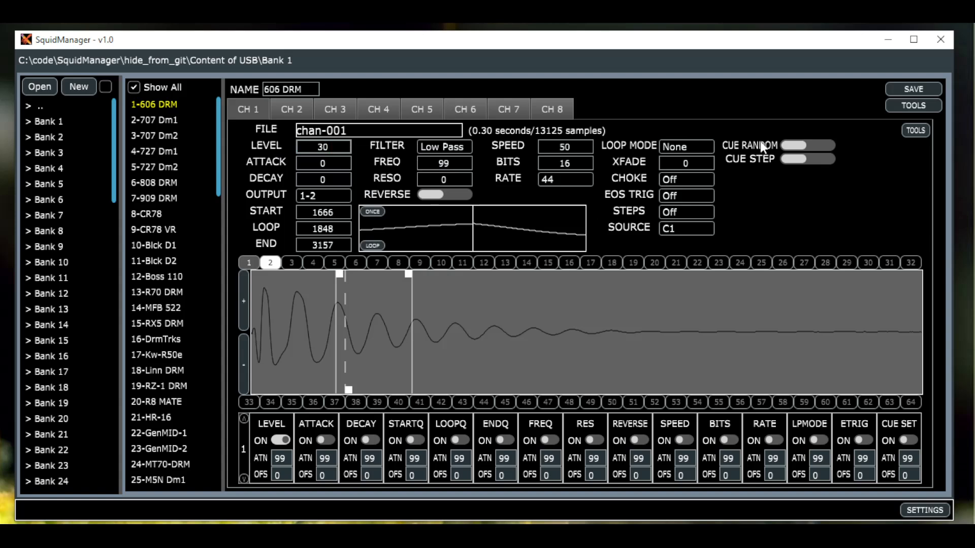
Clone channel 1's CV 1 assignments to CV 2, check the CV 2 row, and return to CV 1.
click(903, 131)
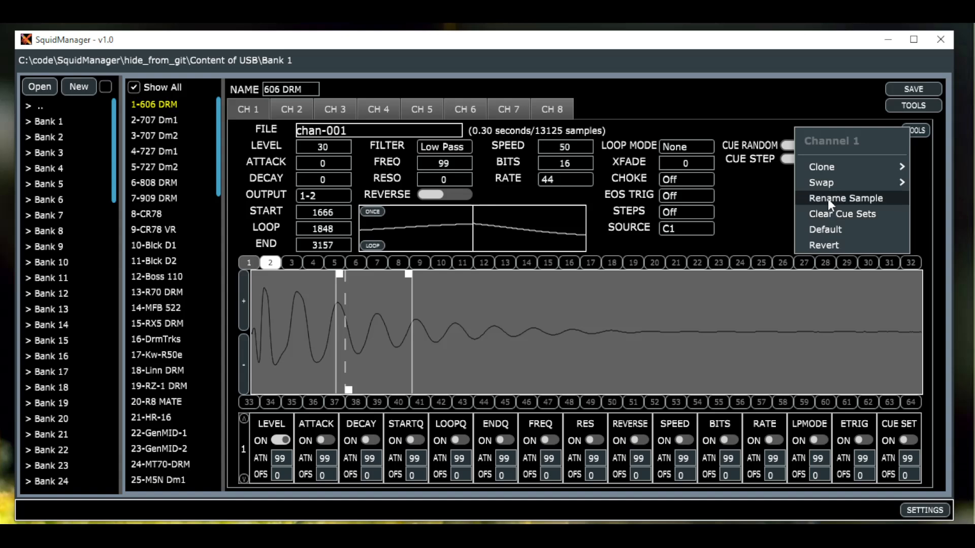
mouse_move(823, 184)
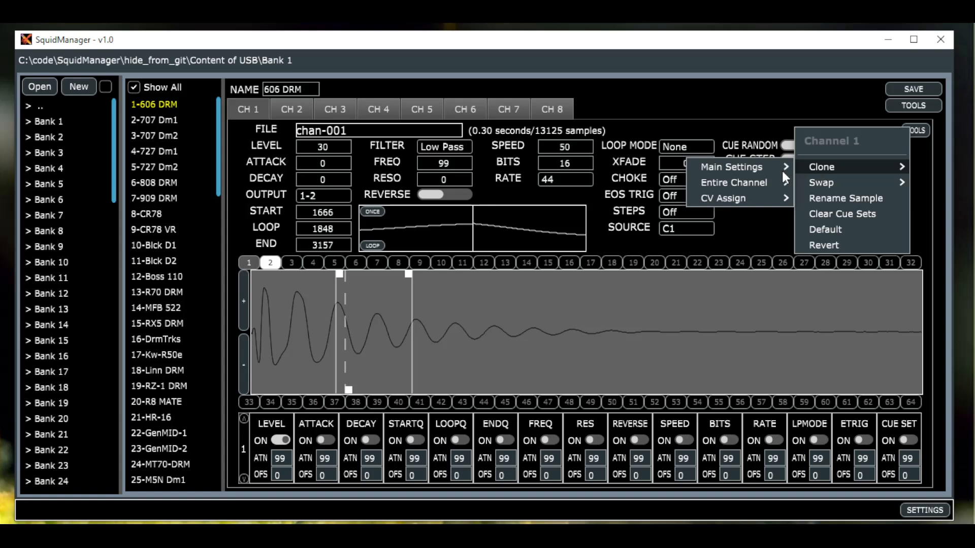
mouse_move(751, 169)
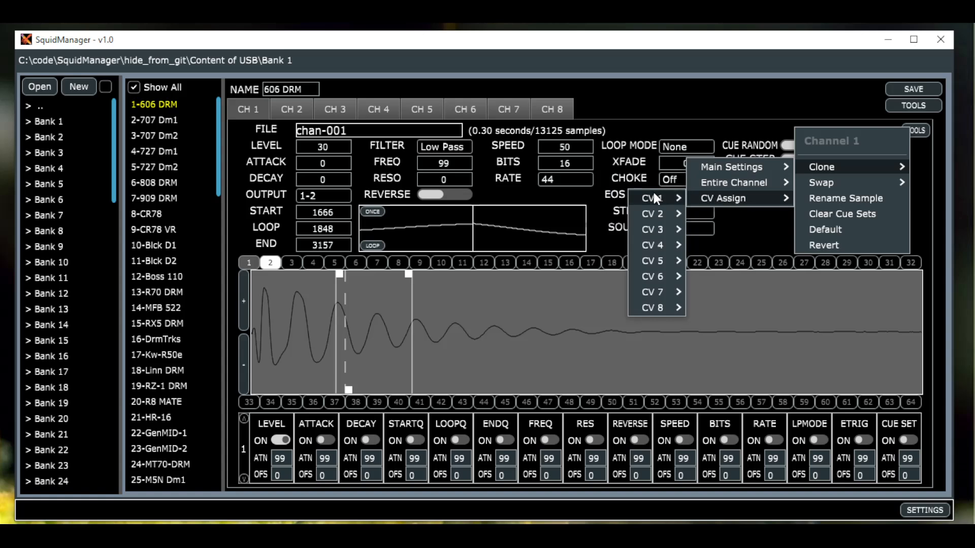
mouse_move(652, 199)
mouse_move(596, 202)
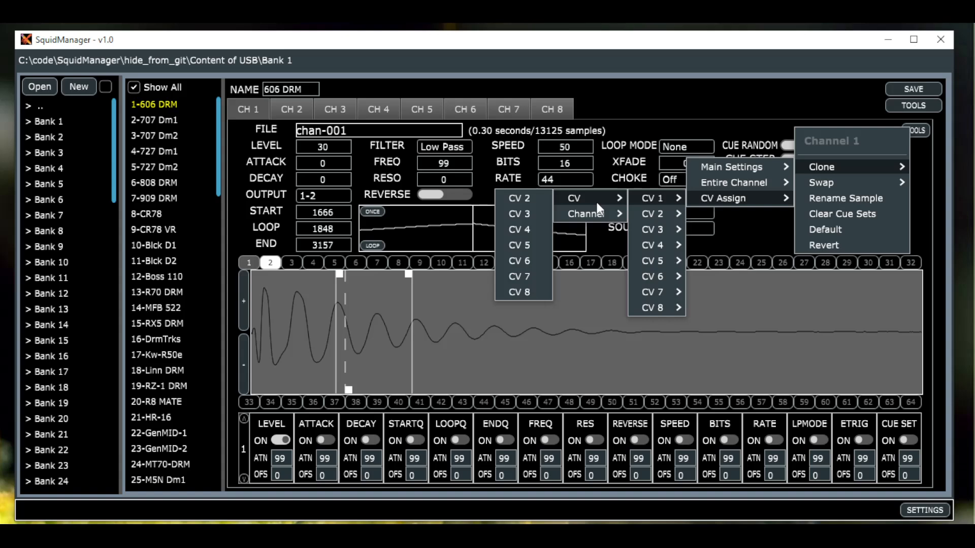
click(528, 198)
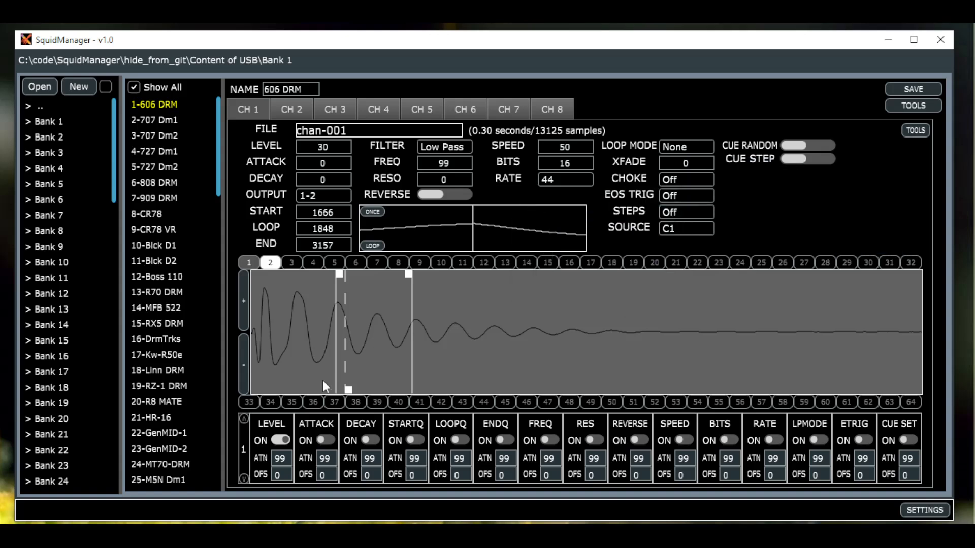
click(244, 478)
click(244, 418)
Clone channel 1's CV 1 assignments to CV 1 of channel 2, check channel 2, and return to channel 1.
click(917, 129)
mouse_move(866, 164)
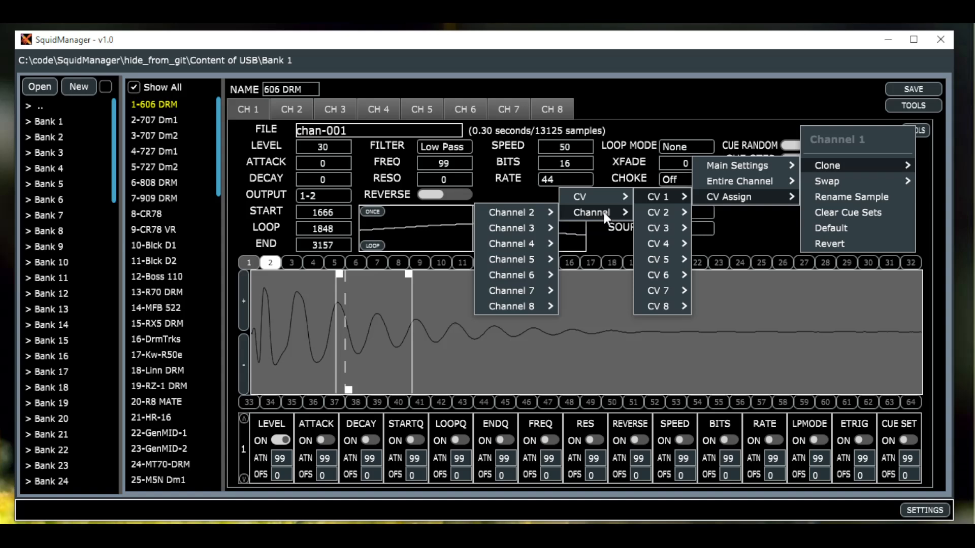
mouse_move(528, 209)
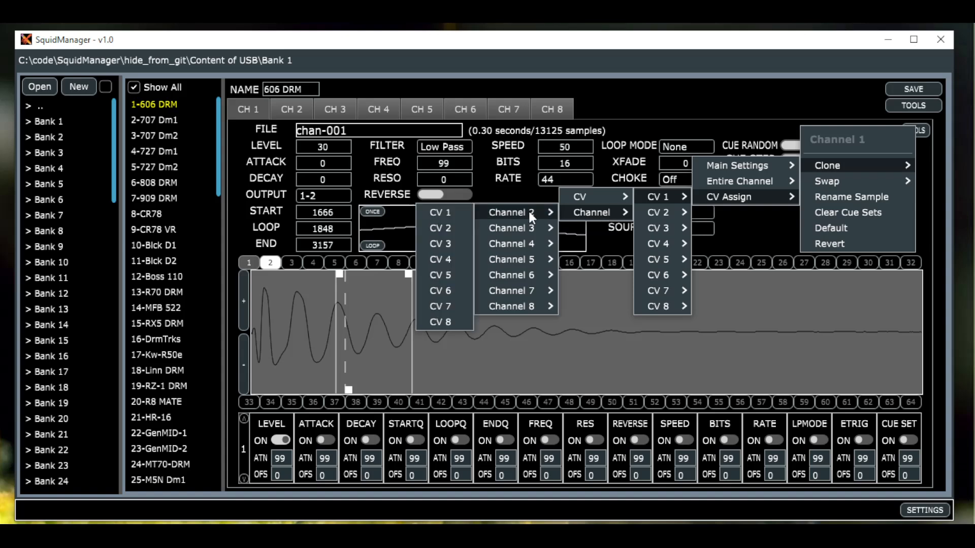
click(451, 212)
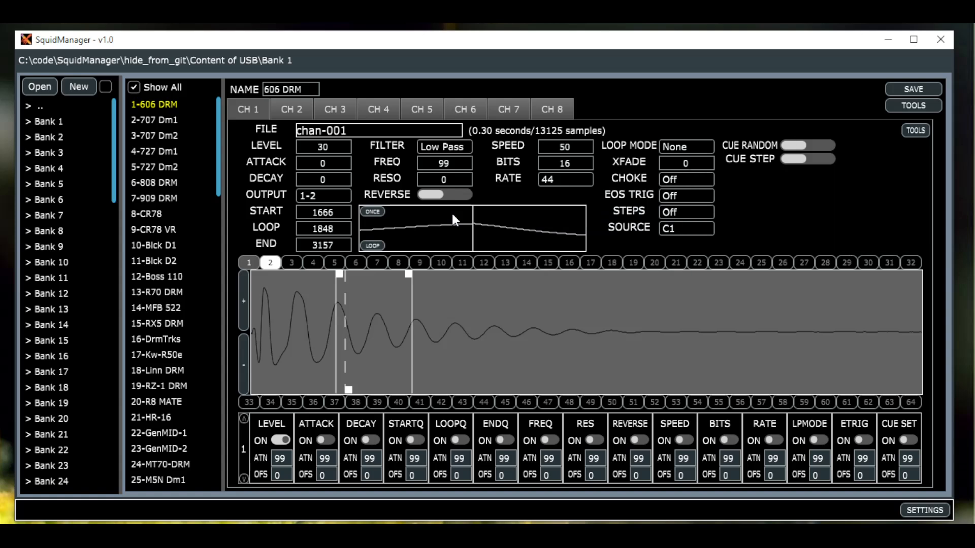
click(277, 113)
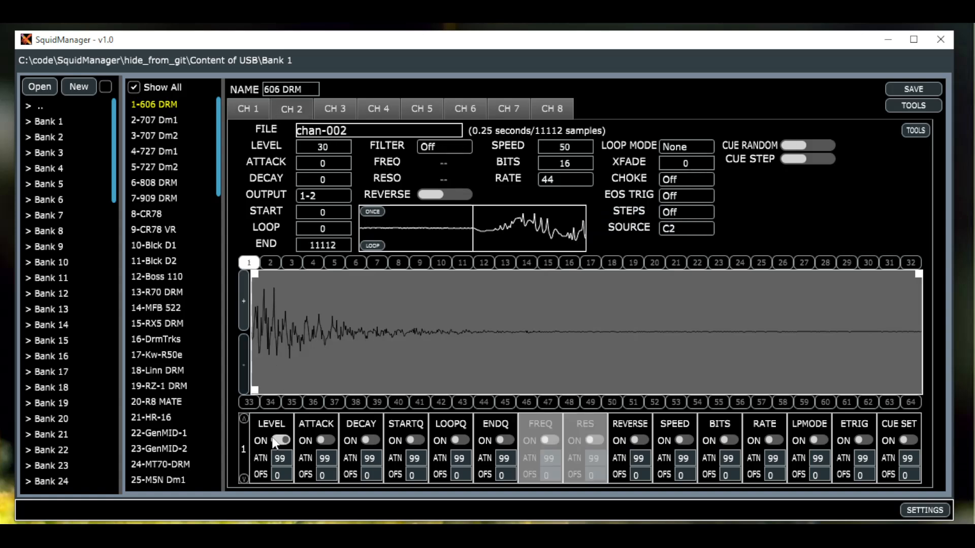
click(251, 111)
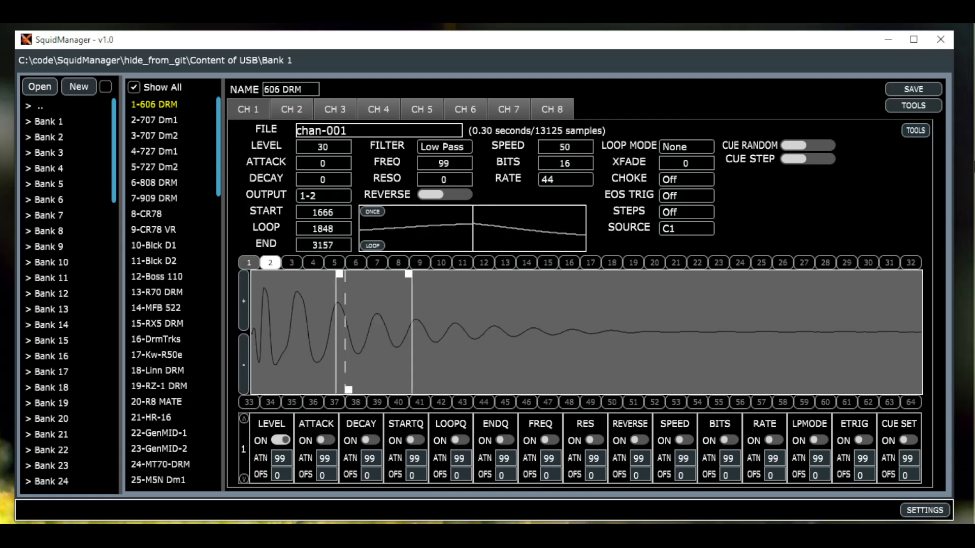
Examine the tool options for channel 1 and for the whole bank, and dismiss them without choosing one.
click(918, 131)
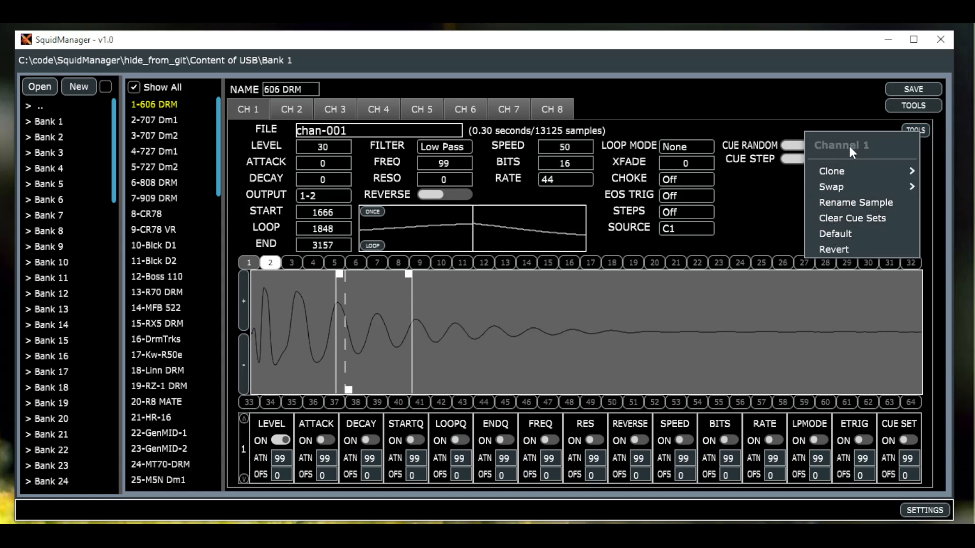
click(909, 107)
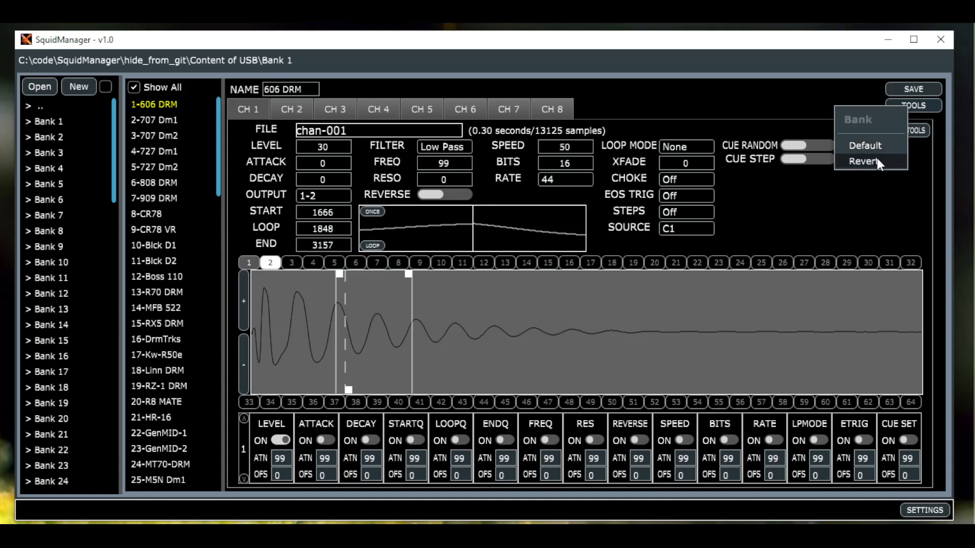
click(818, 206)
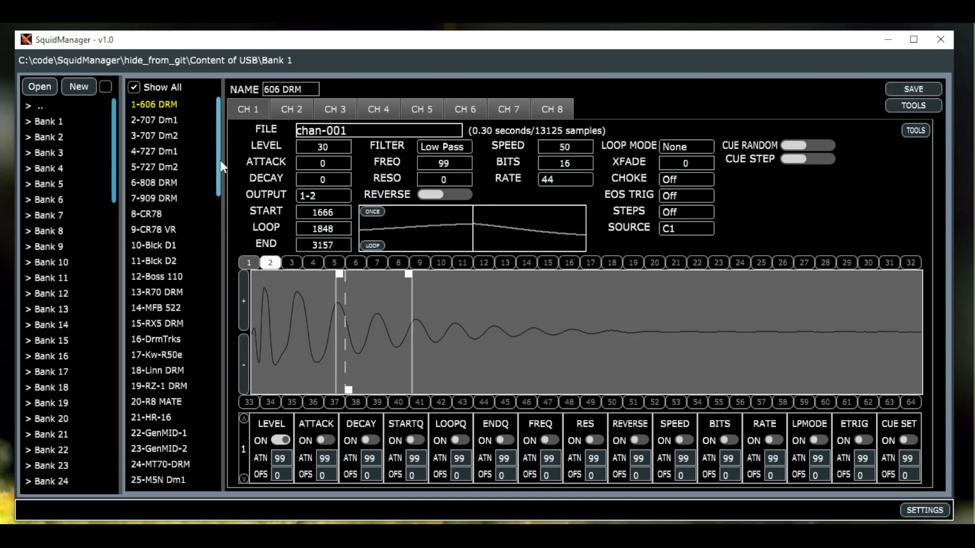
Try to load bank 2-707 Dm1, and cancel the loading to keep the unsaved edits in 606 DRM.
click(166, 120)
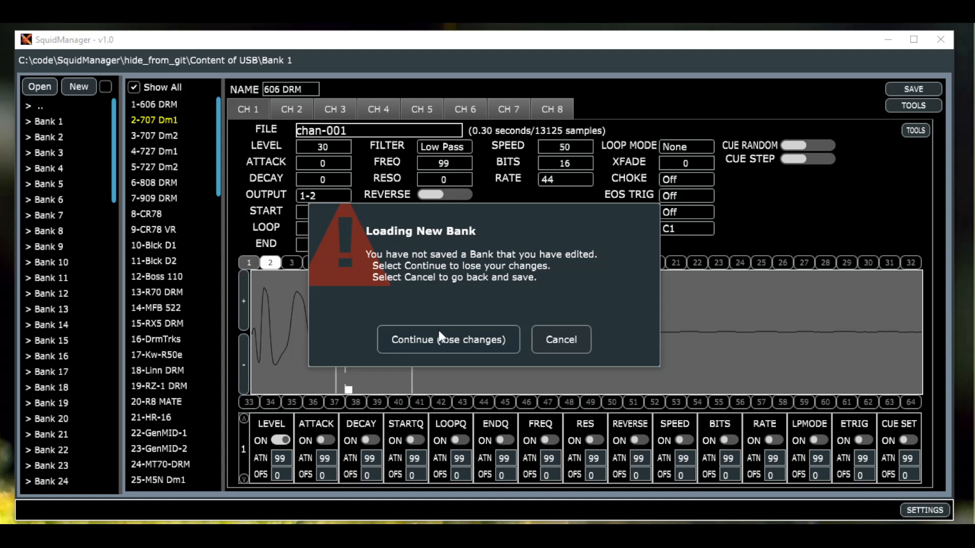
click(553, 337)
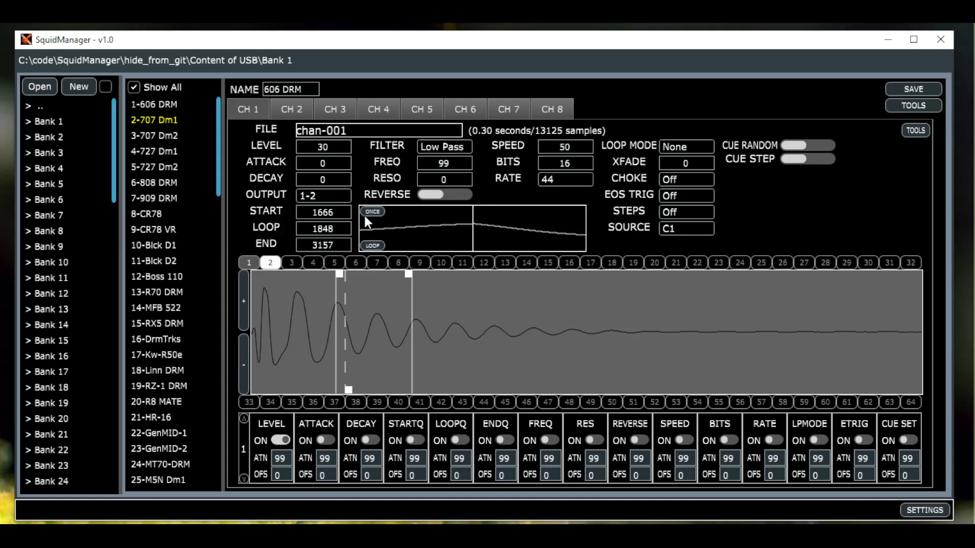
Start looped playback of cue set 2 on channel 1.
click(369, 246)
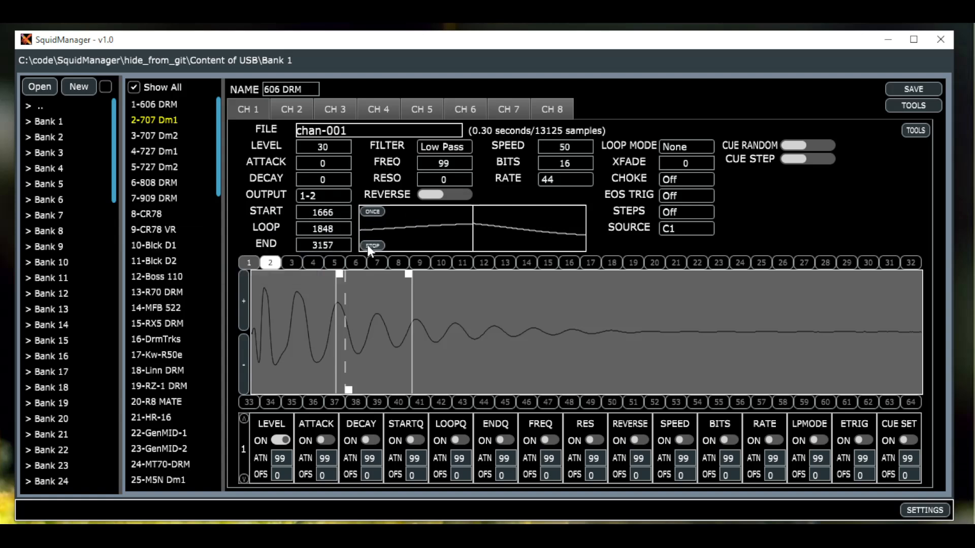